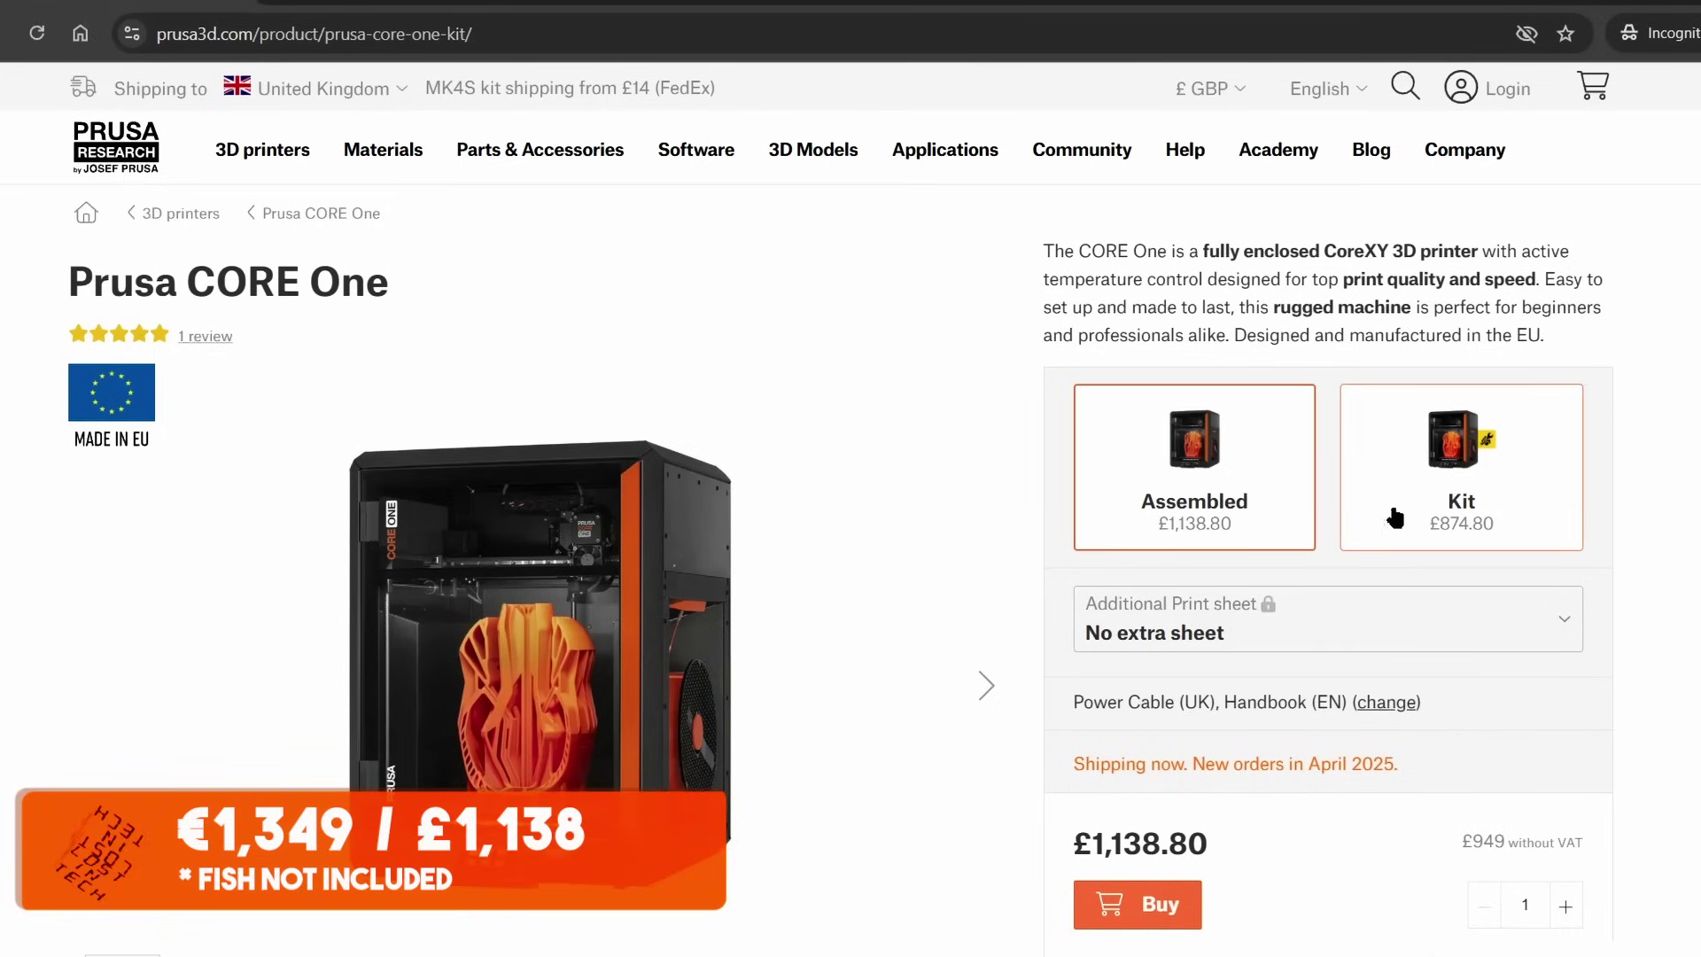
Select the Assembled version of the Prusa CORE One and check its additional print sheet options.
{"action": "left_click", "coordinate": [1240, 537]}
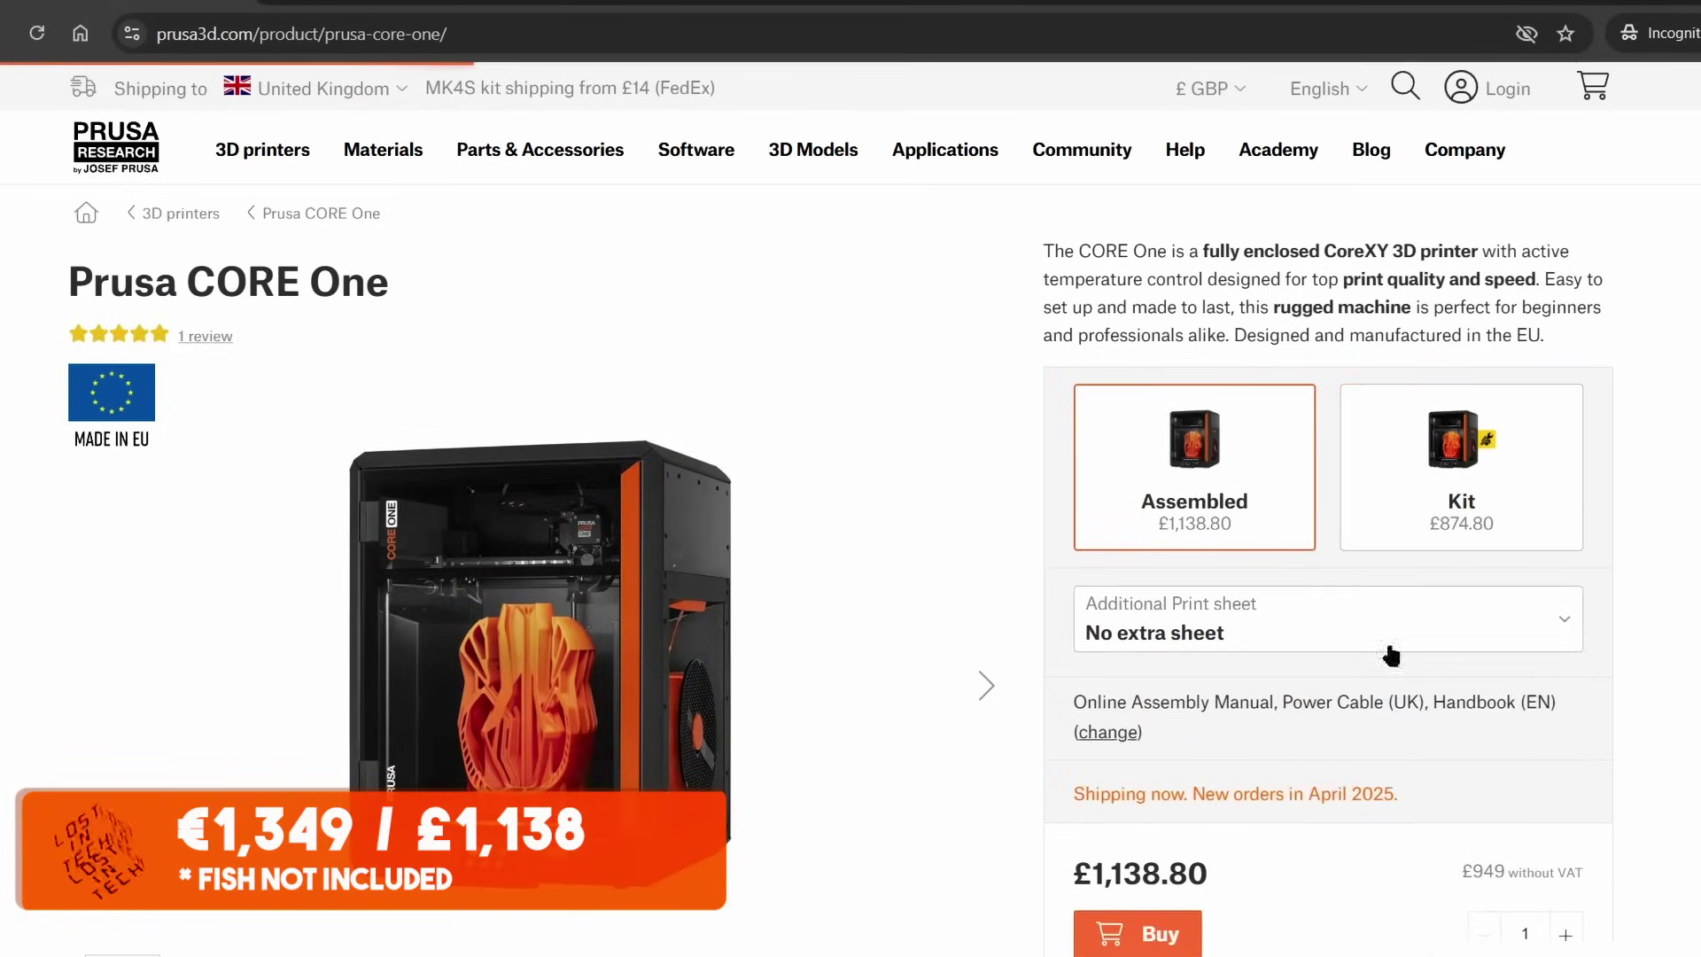
{"action": "left_click", "coordinate": [1544, 640]}
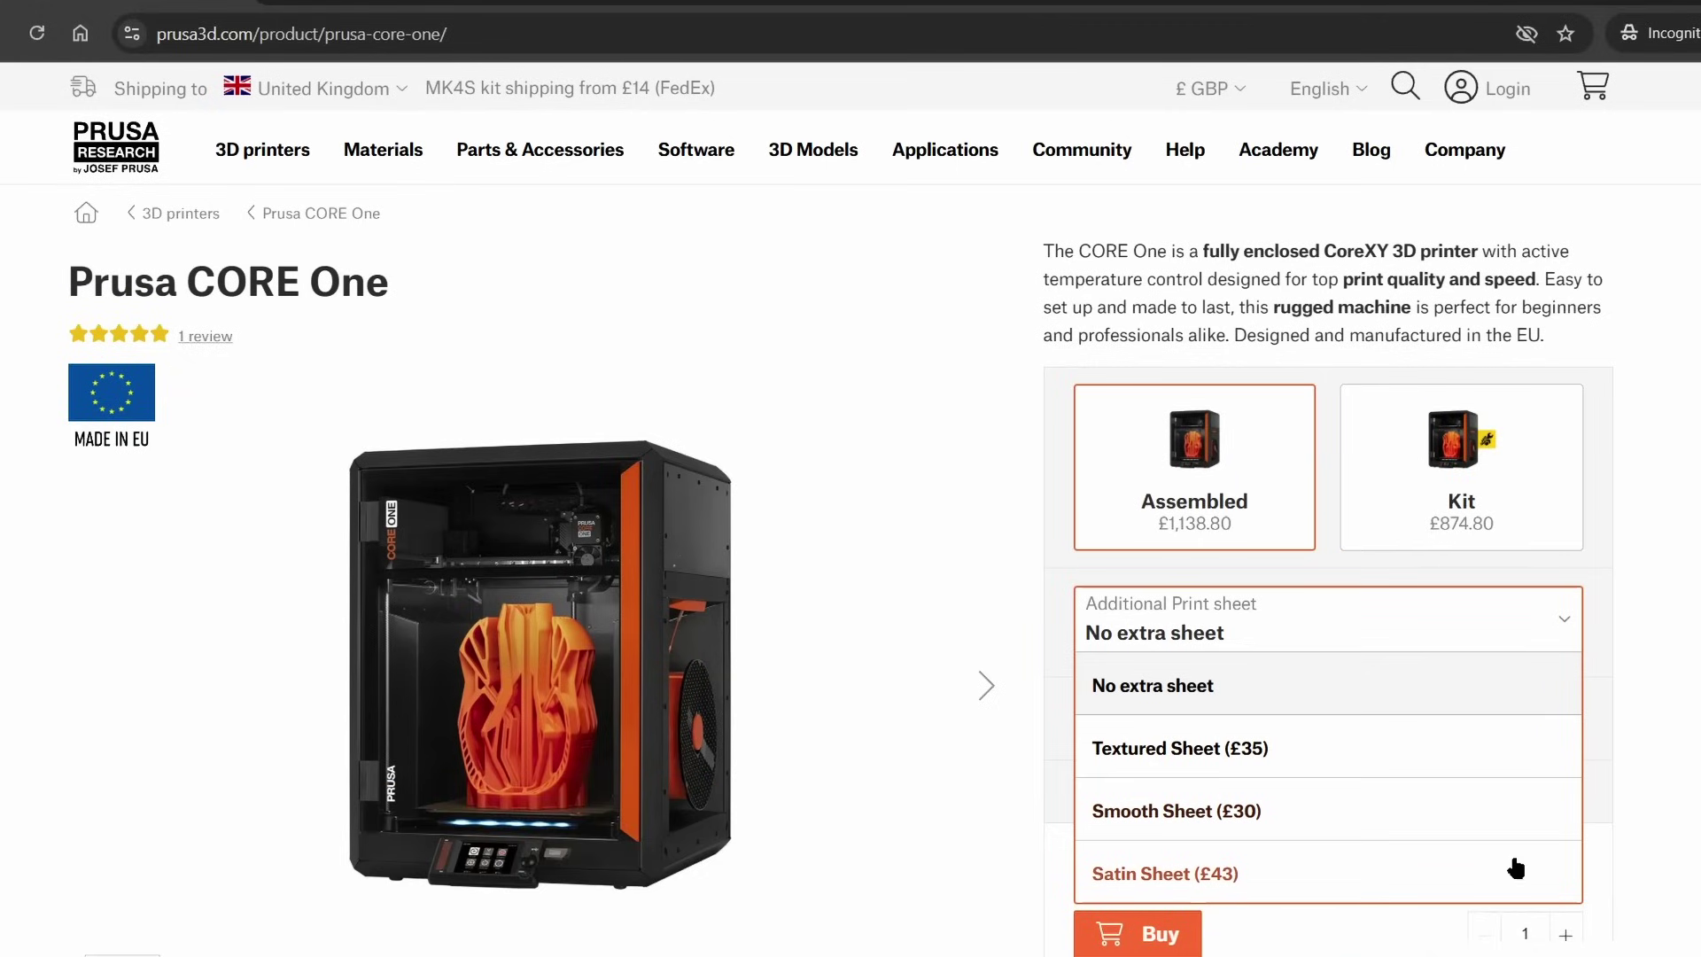
{"action": "left_click", "coordinate": [1677, 767]}
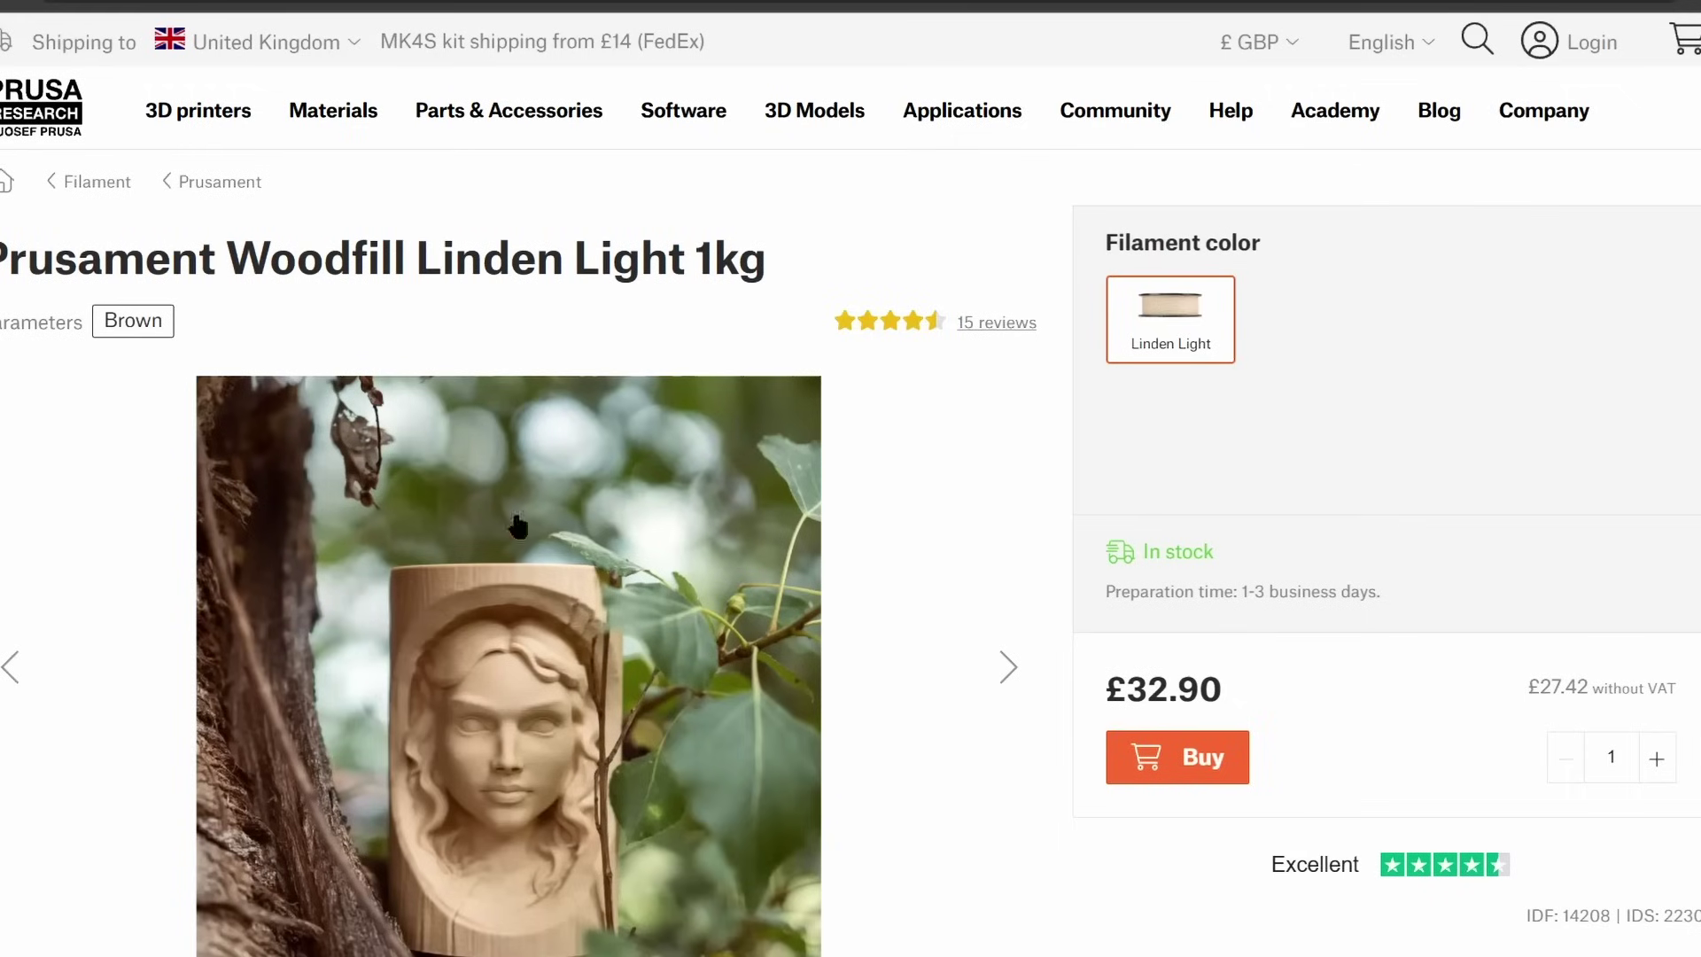
Look through the Prusament Woodfill Linden Light 1kg product page, from its images down to the description.
{"action": "scroll", "coordinate": [998, 637], "scroll_direction": "down", "scroll_amount": 10}
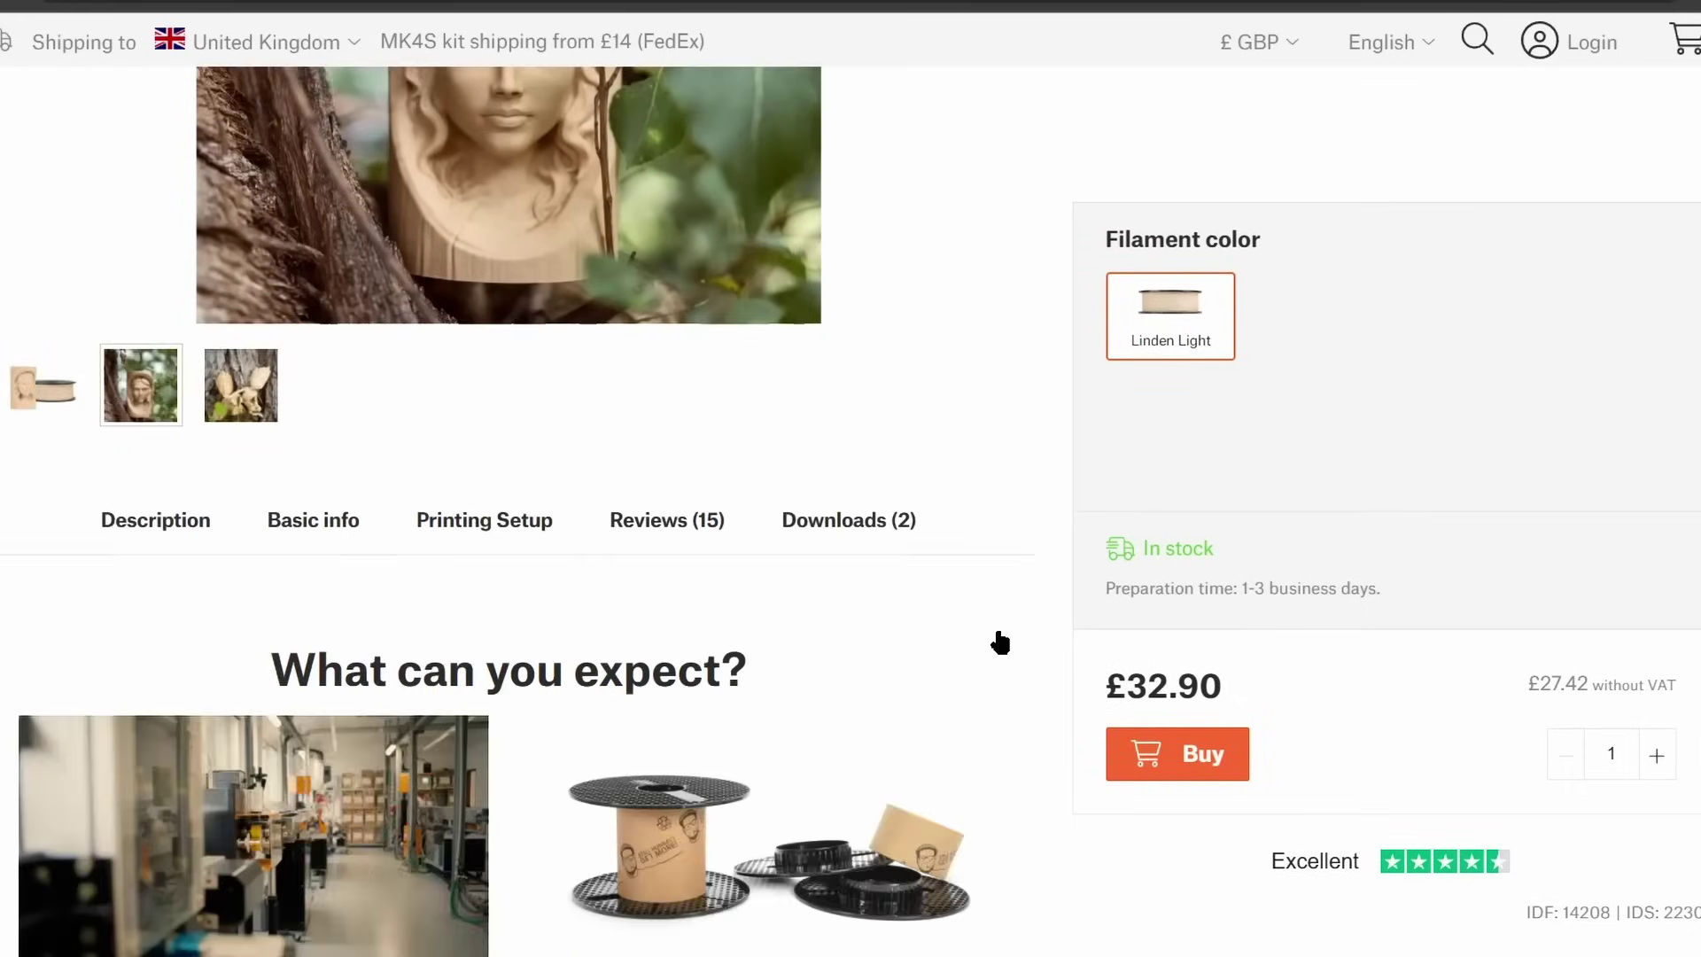
{"action": "scroll", "coordinate": [998, 638], "scroll_direction": "down", "scroll_amount": 15}
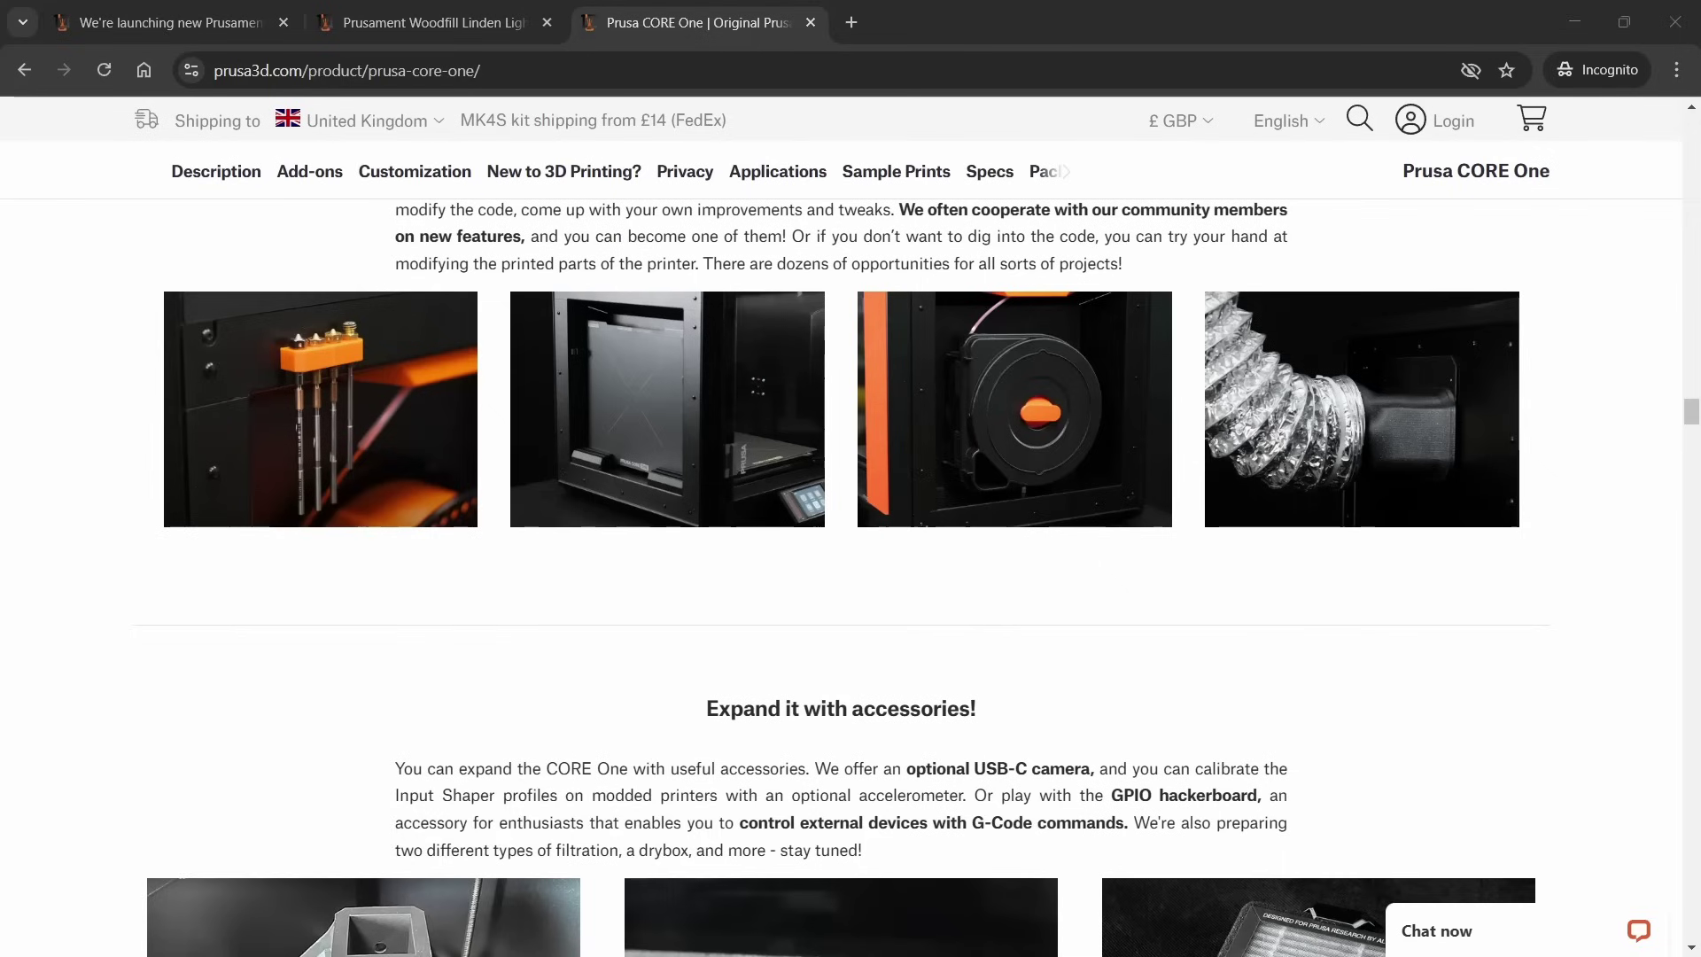
View the customization example images on the Prusa CORE One product page, including the exhaust hose attachment.
{"action": "left_click", "coordinate": [1377, 443]}
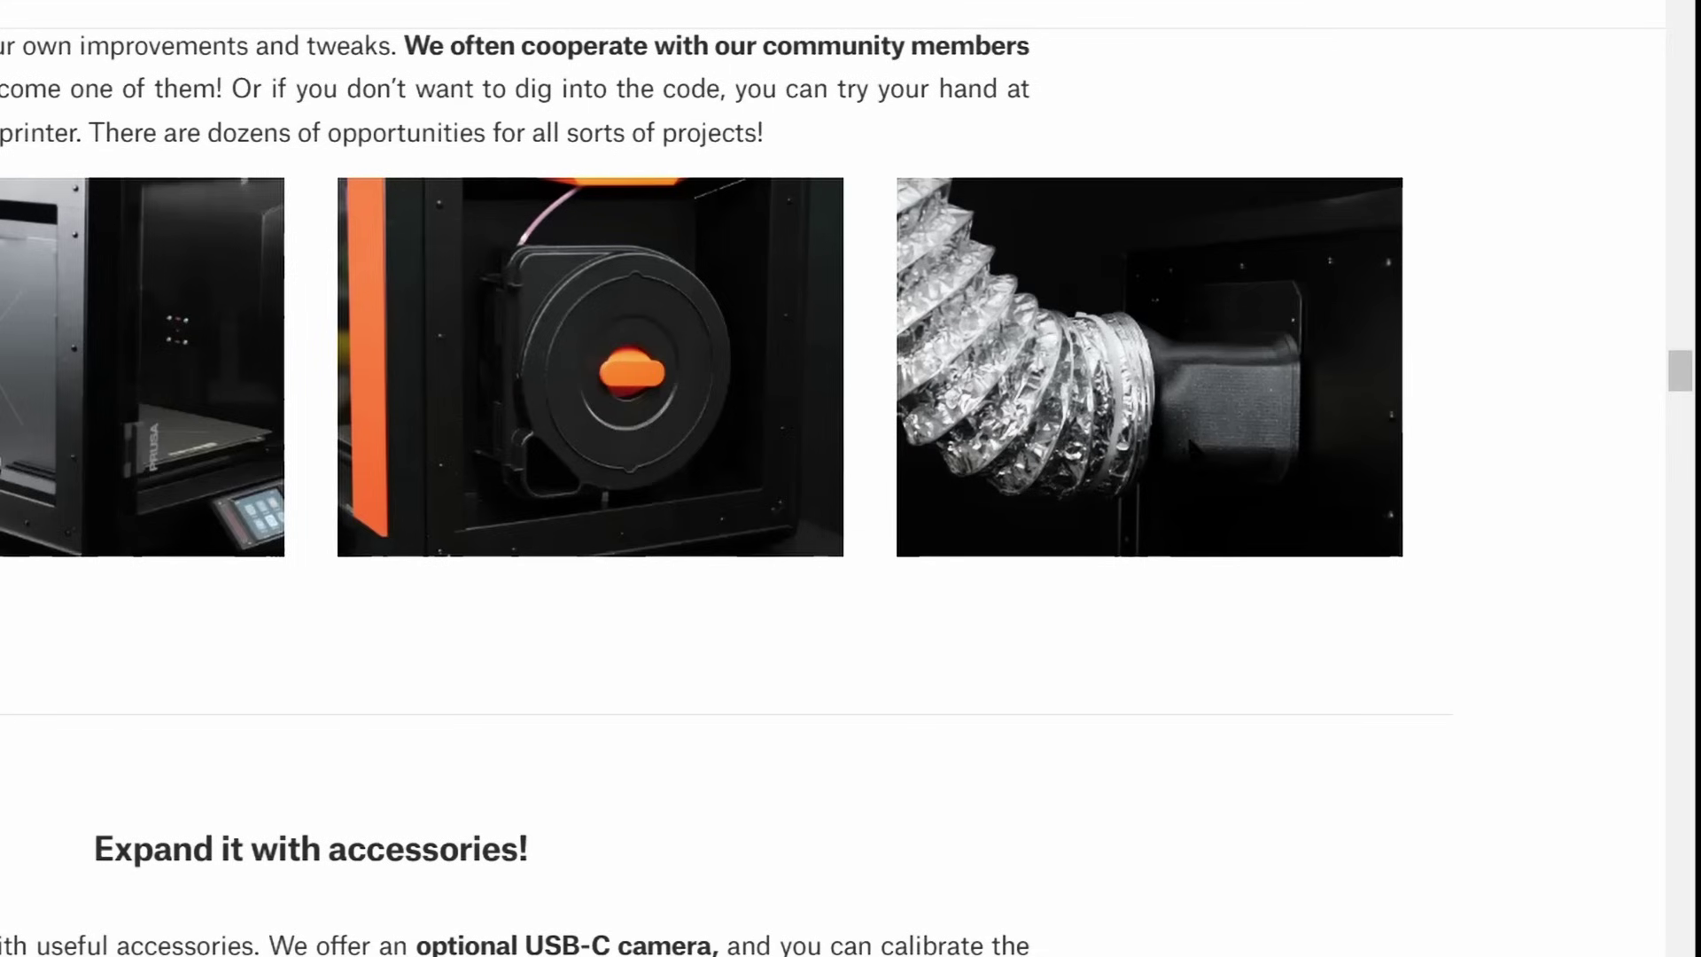
{"action": "scroll", "coordinate": [850, 443], "scroll_direction": "up", "scroll_amount": 2}
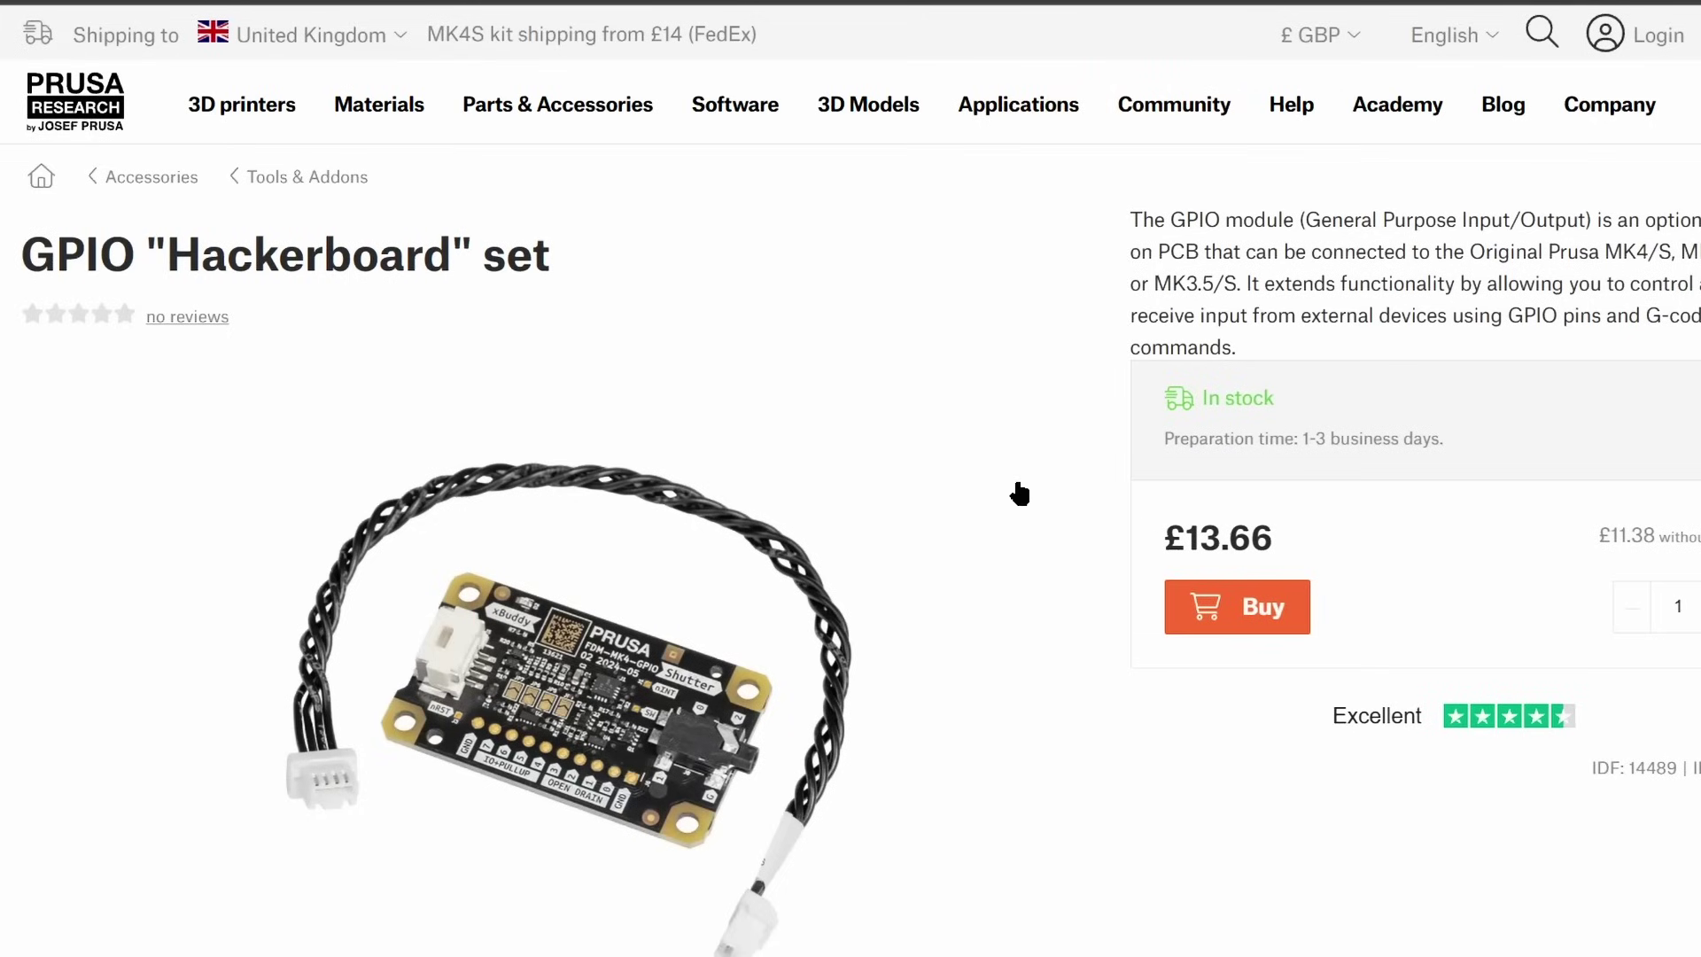
Review the GPIO "Hackerboard" set product page, including its price and printer compatibility list.
{"action": "scroll", "coordinate": [599, 698], "scroll_direction": "down", "scroll_amount": 2}
{"action": "scroll", "coordinate": [704, 596], "scroll_direction": "down", "scroll_amount": 12}
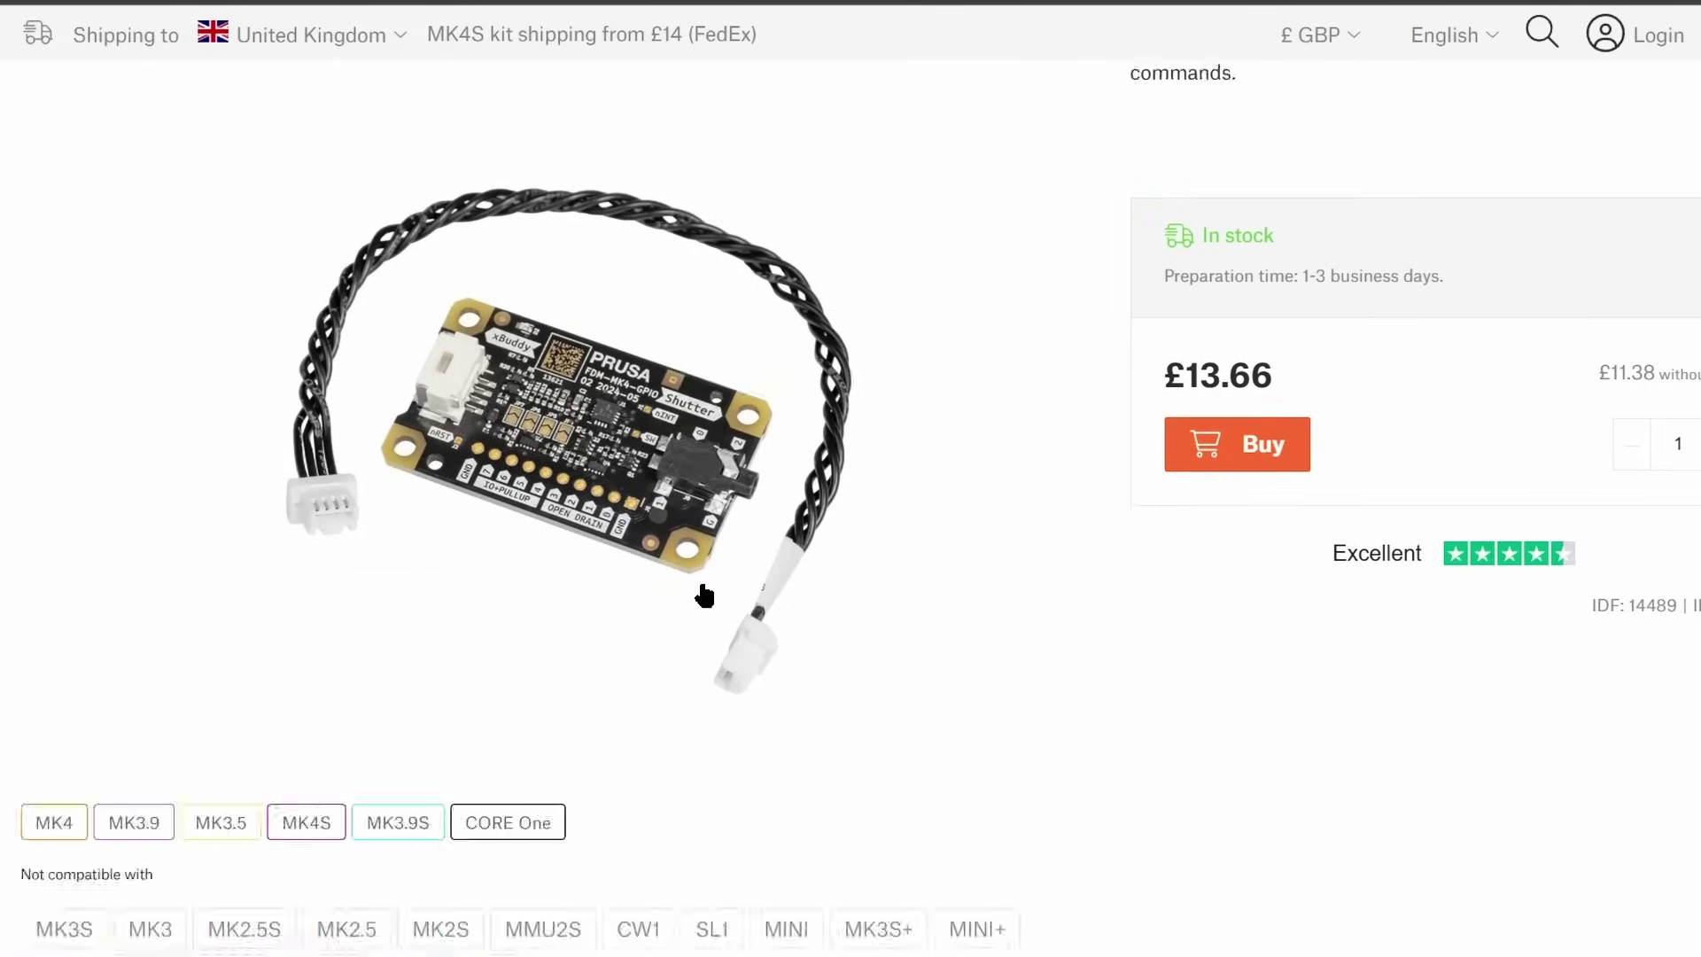
{"action": "scroll", "coordinate": [704, 593], "scroll_direction": "down", "scroll_amount": 10}
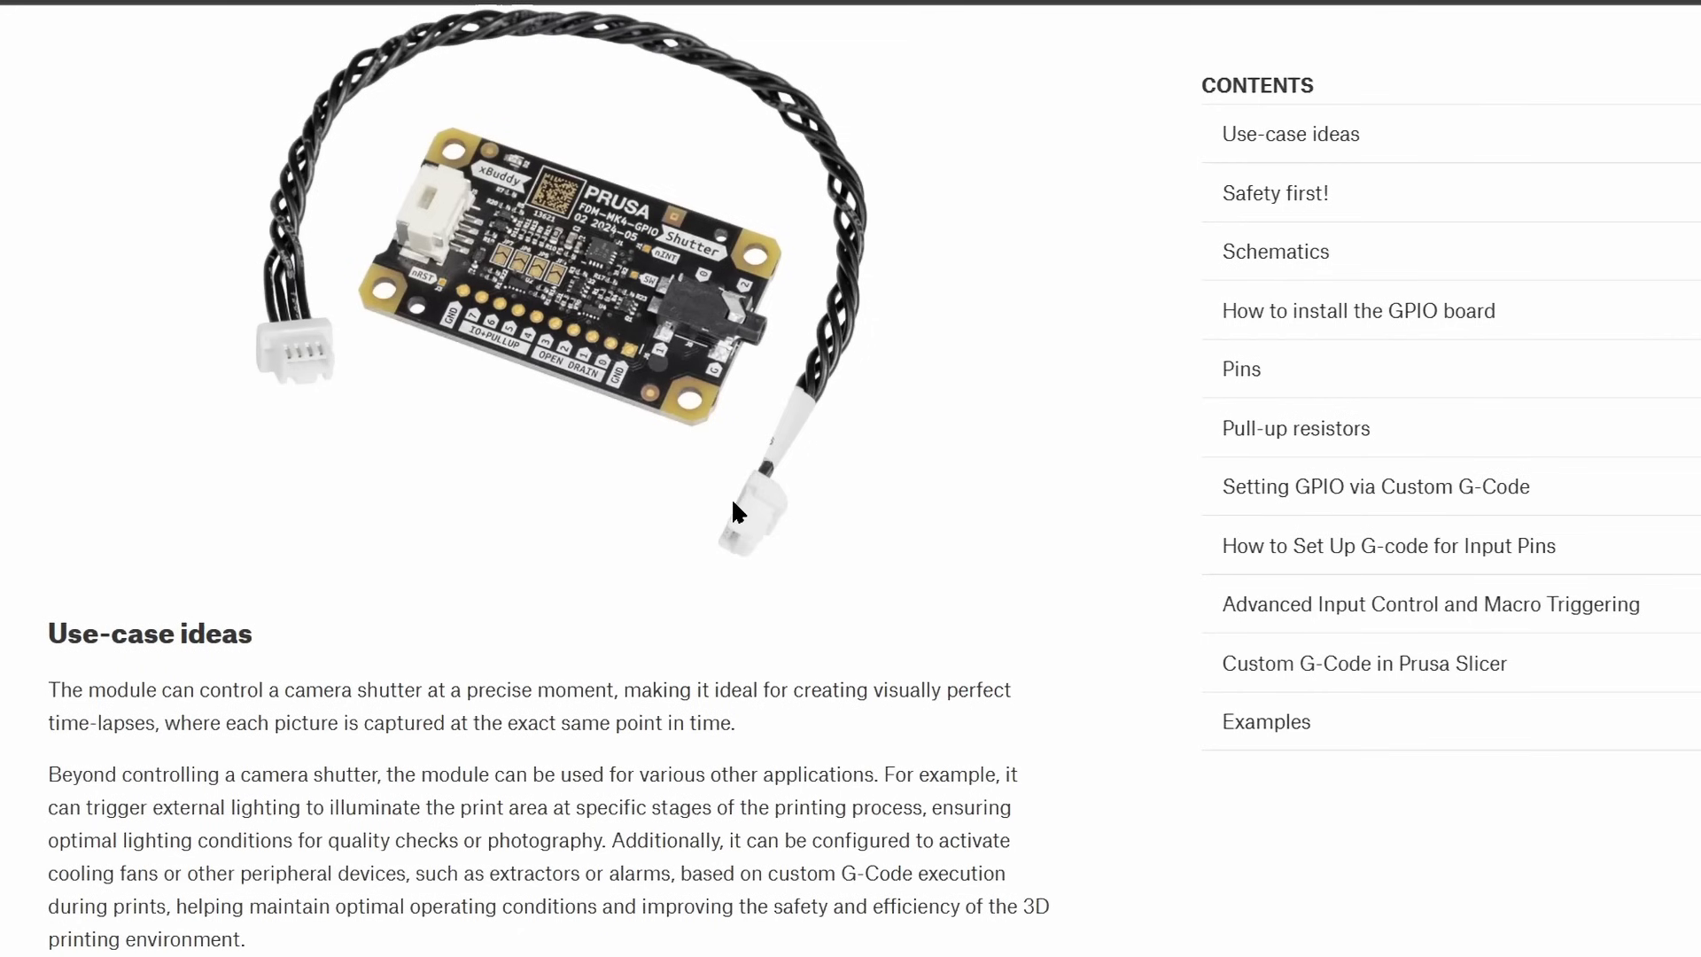
Read the GPIO module help article, covering use cases, board installation, pins, pull-up resistors and custom G-code.
{"action": "scroll", "coordinate": [734, 512], "scroll_direction": "down", "scroll_amount": 12}
{"action": "scroll", "coordinate": [735, 512], "scroll_direction": "down", "scroll_amount": 15}
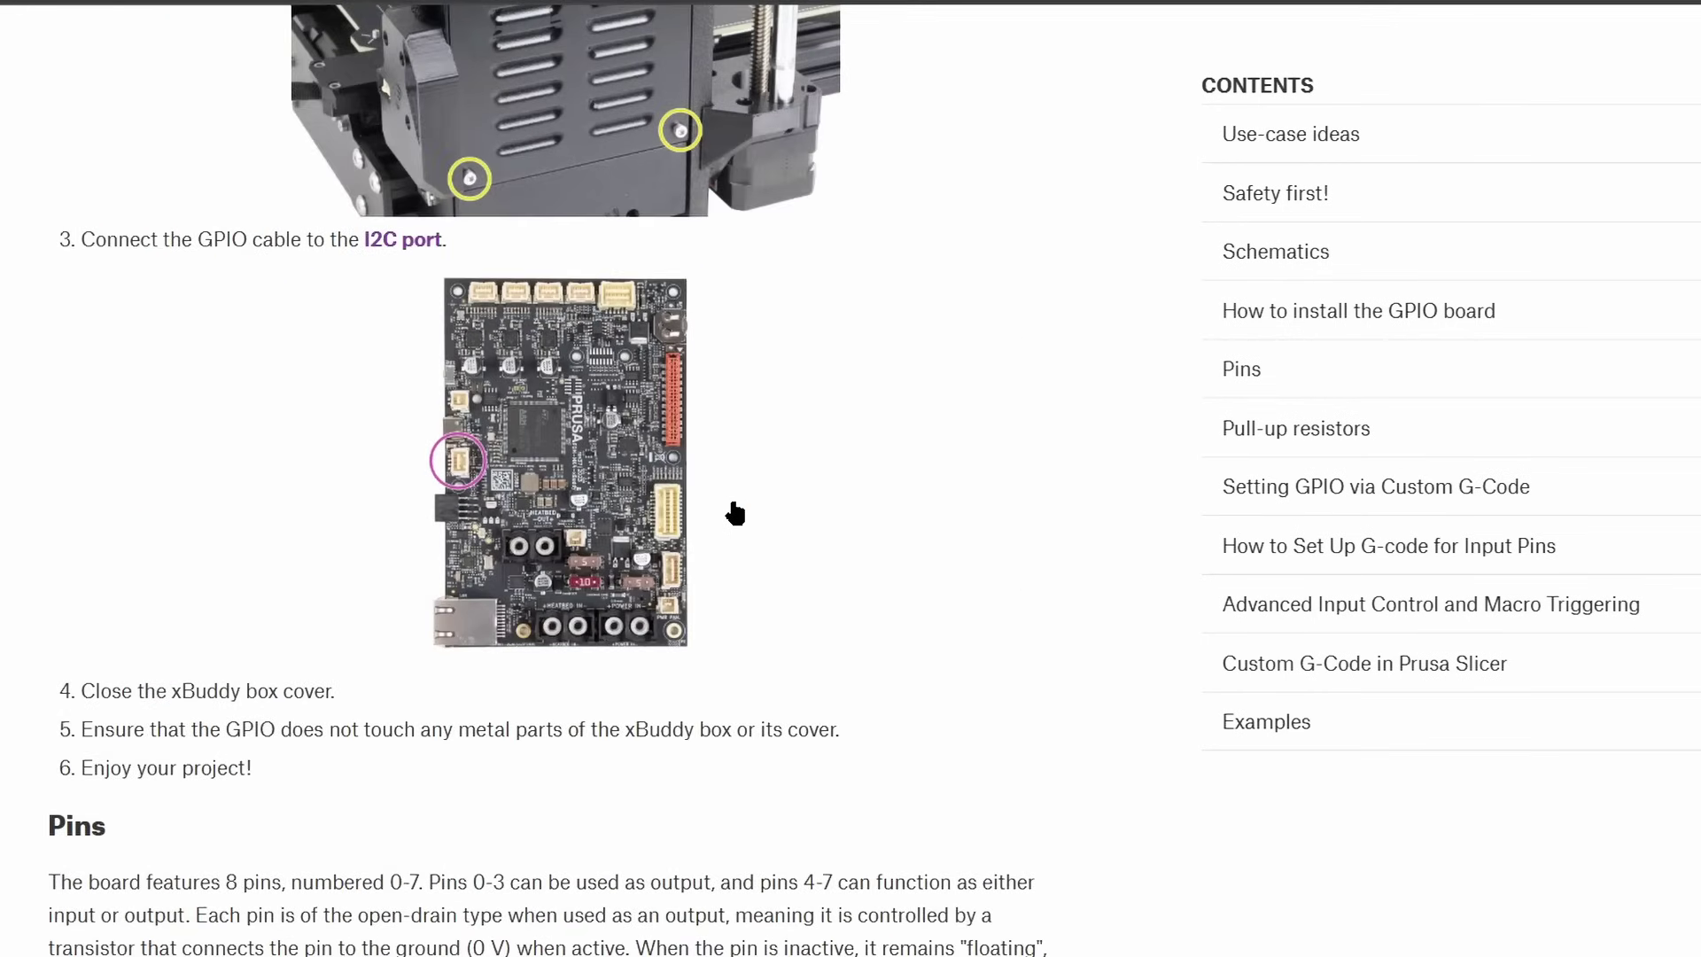
{"action": "scroll", "coordinate": [734, 512], "scroll_direction": "down", "scroll_amount": 6}
{"action": "scroll", "coordinate": [734, 512], "scroll_direction": "down", "scroll_amount": 4}
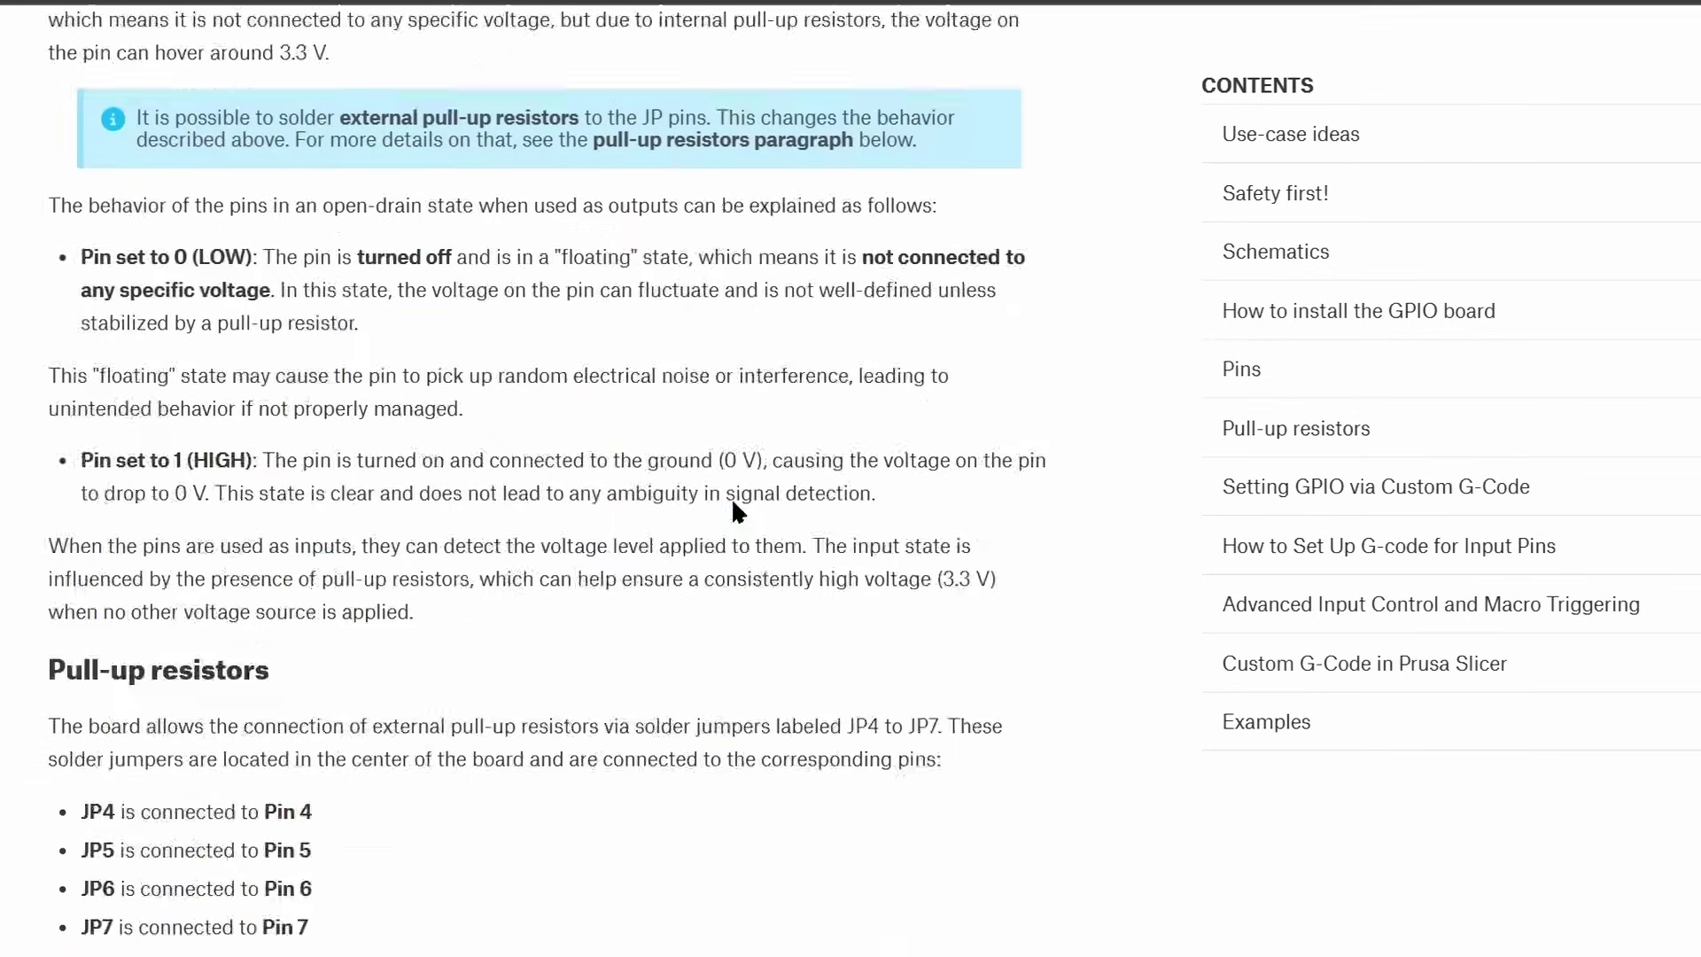
{"action": "scroll", "coordinate": [734, 512], "scroll_direction": "up", "scroll_amount": 15}
{"action": "scroll", "coordinate": [709, 507], "scroll_direction": "down", "scroll_amount": 4}
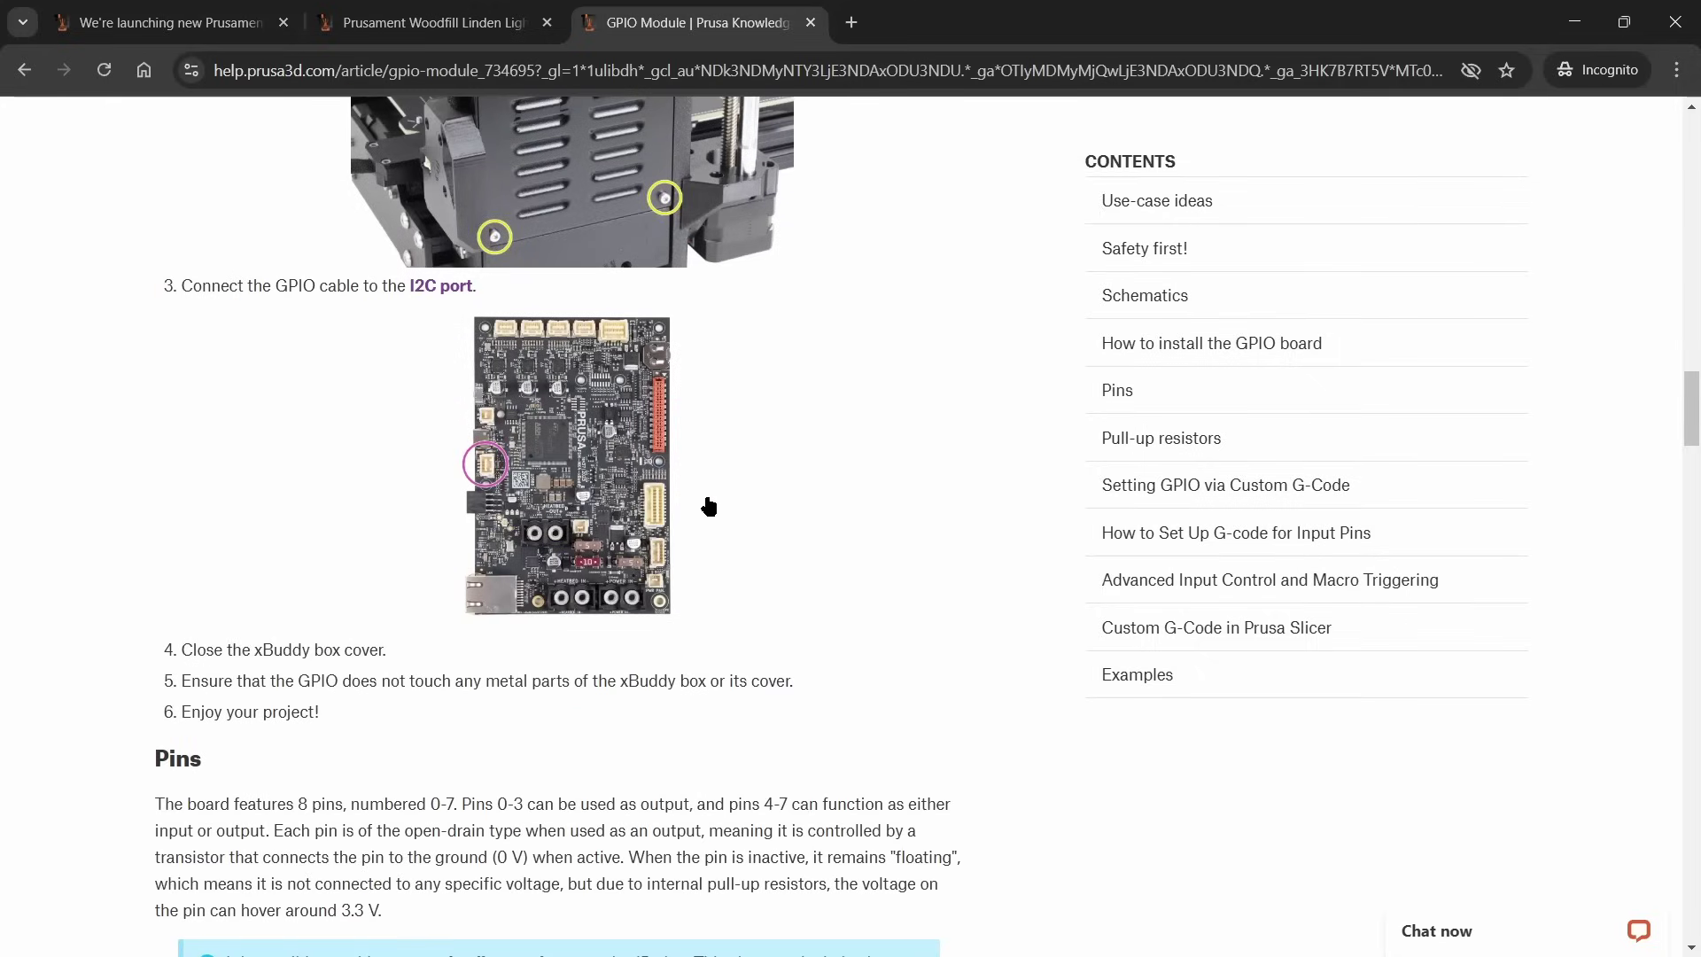
{"action": "scroll", "coordinate": [709, 506], "scroll_direction": "down", "scroll_amount": 5}
{"action": "scroll", "coordinate": [707, 501], "scroll_direction": "down", "scroll_amount": 20}
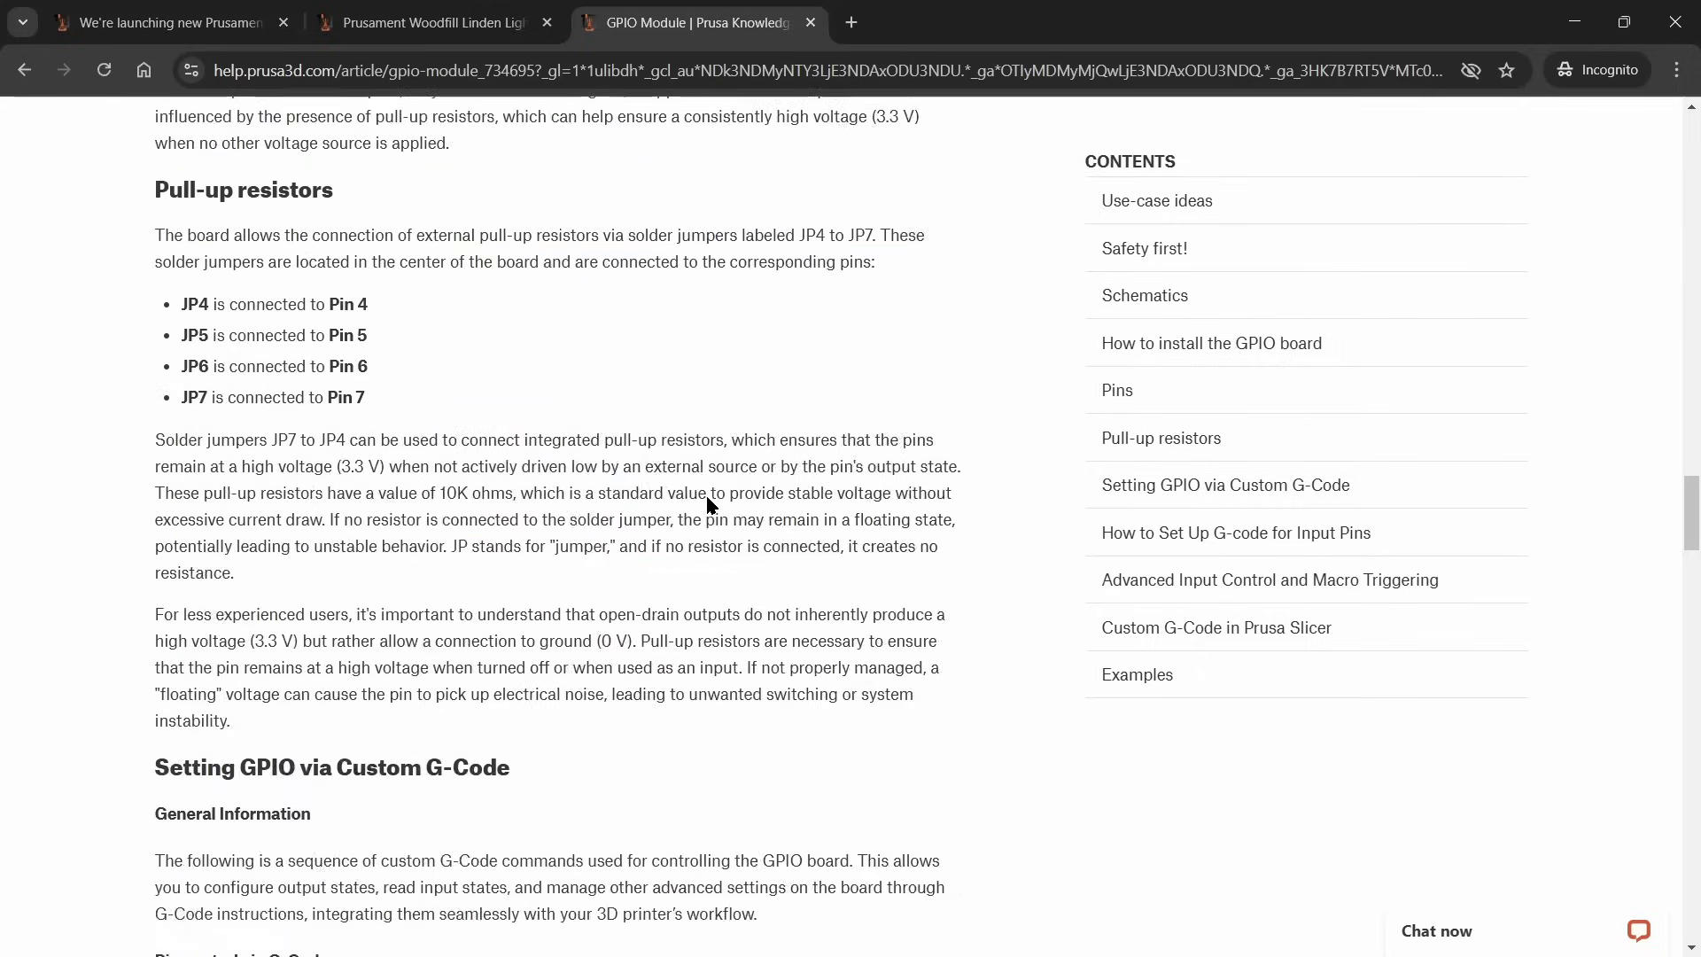
{"action": "scroll", "coordinate": [707, 505], "scroll_direction": "down", "scroll_amount": 9}
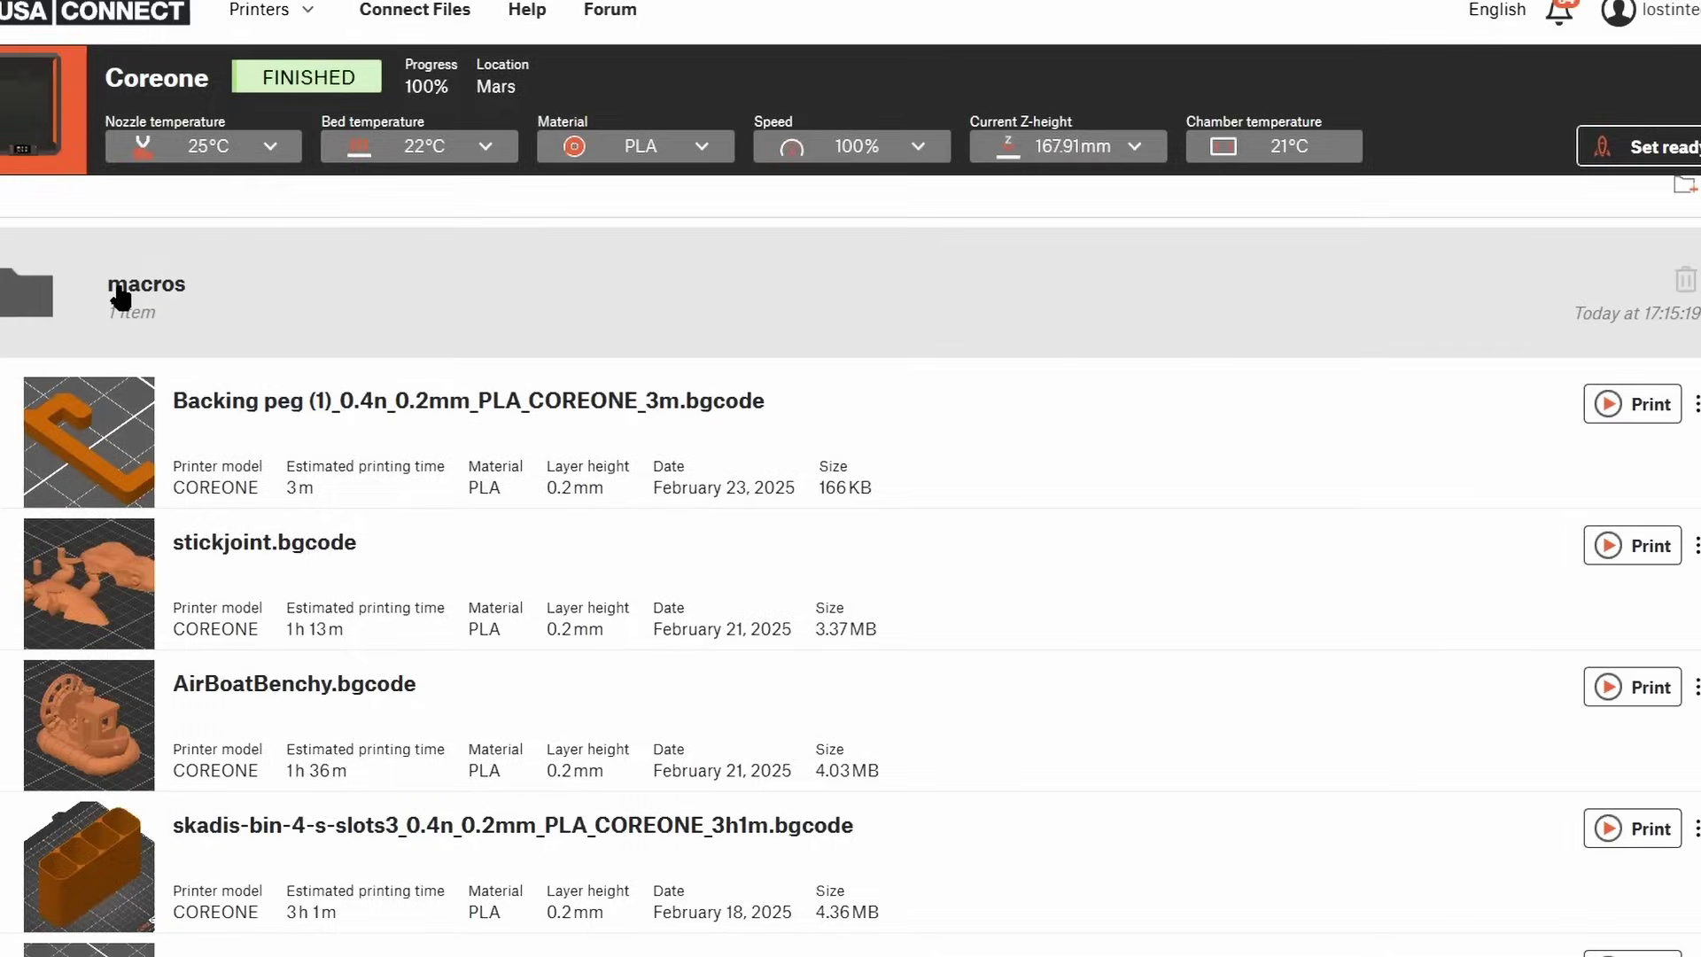
Open the Coreone printer's macros folder and add the comment "; move left" to the btn_7.gcode macro.
{"action": "left_click", "coordinate": [120, 292]}
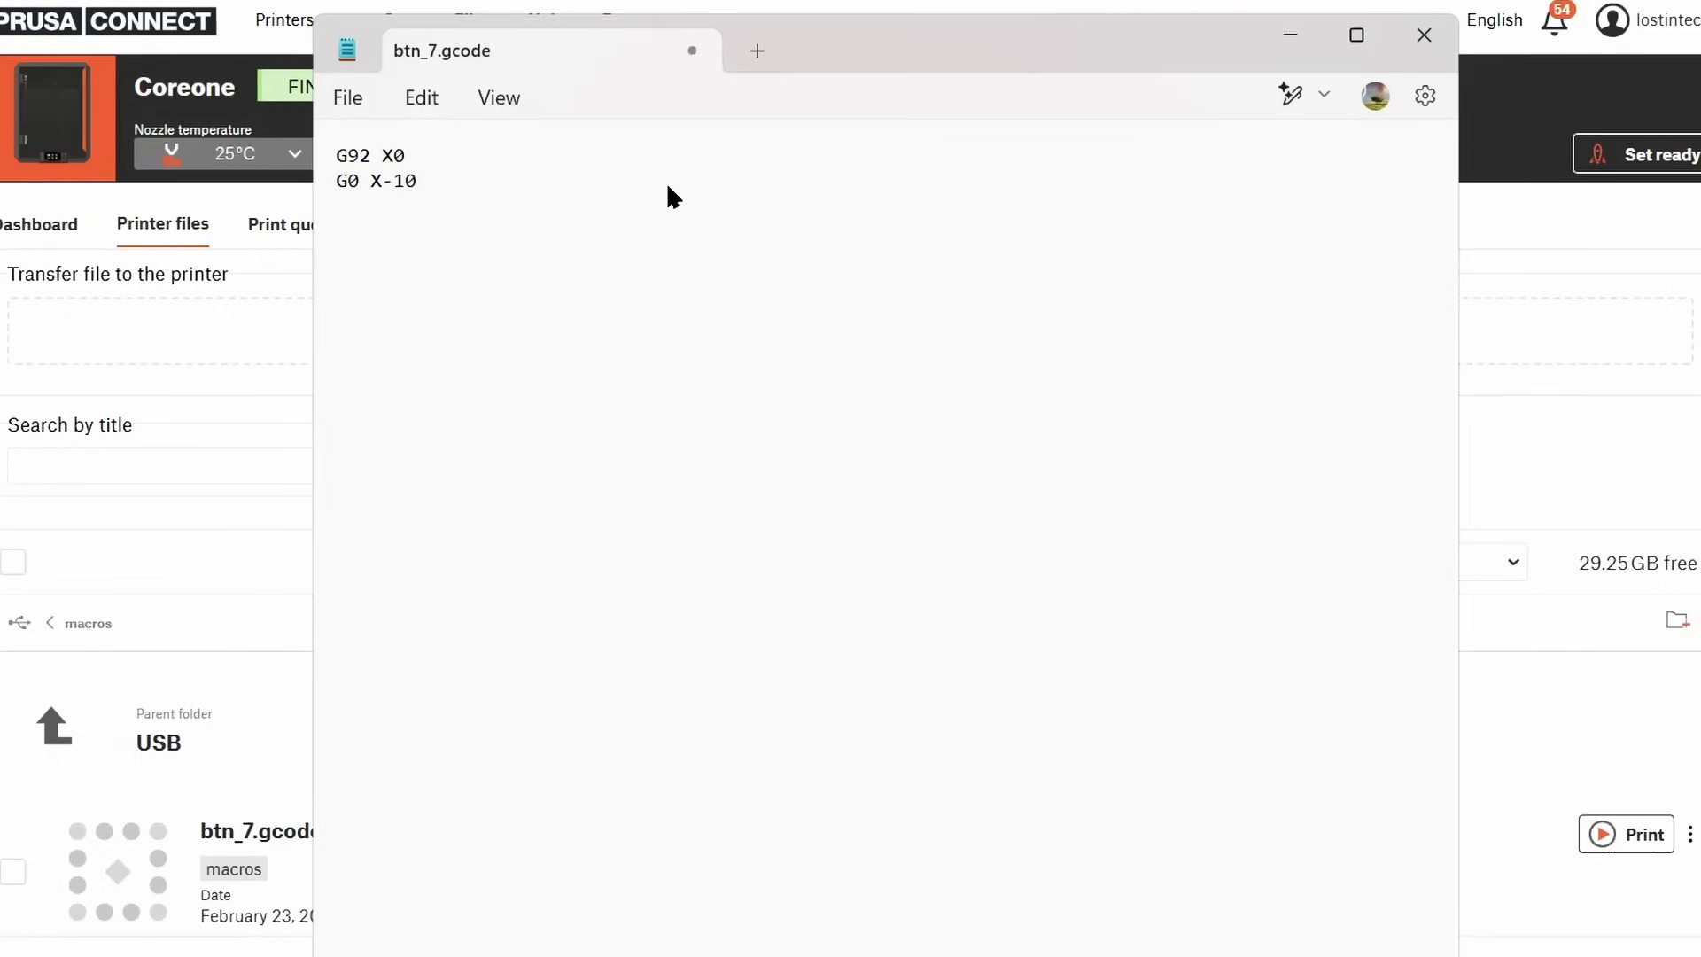
{"action": "type", "text": "; move left"}
{"action": "left_click", "coordinate": [647, 155]}
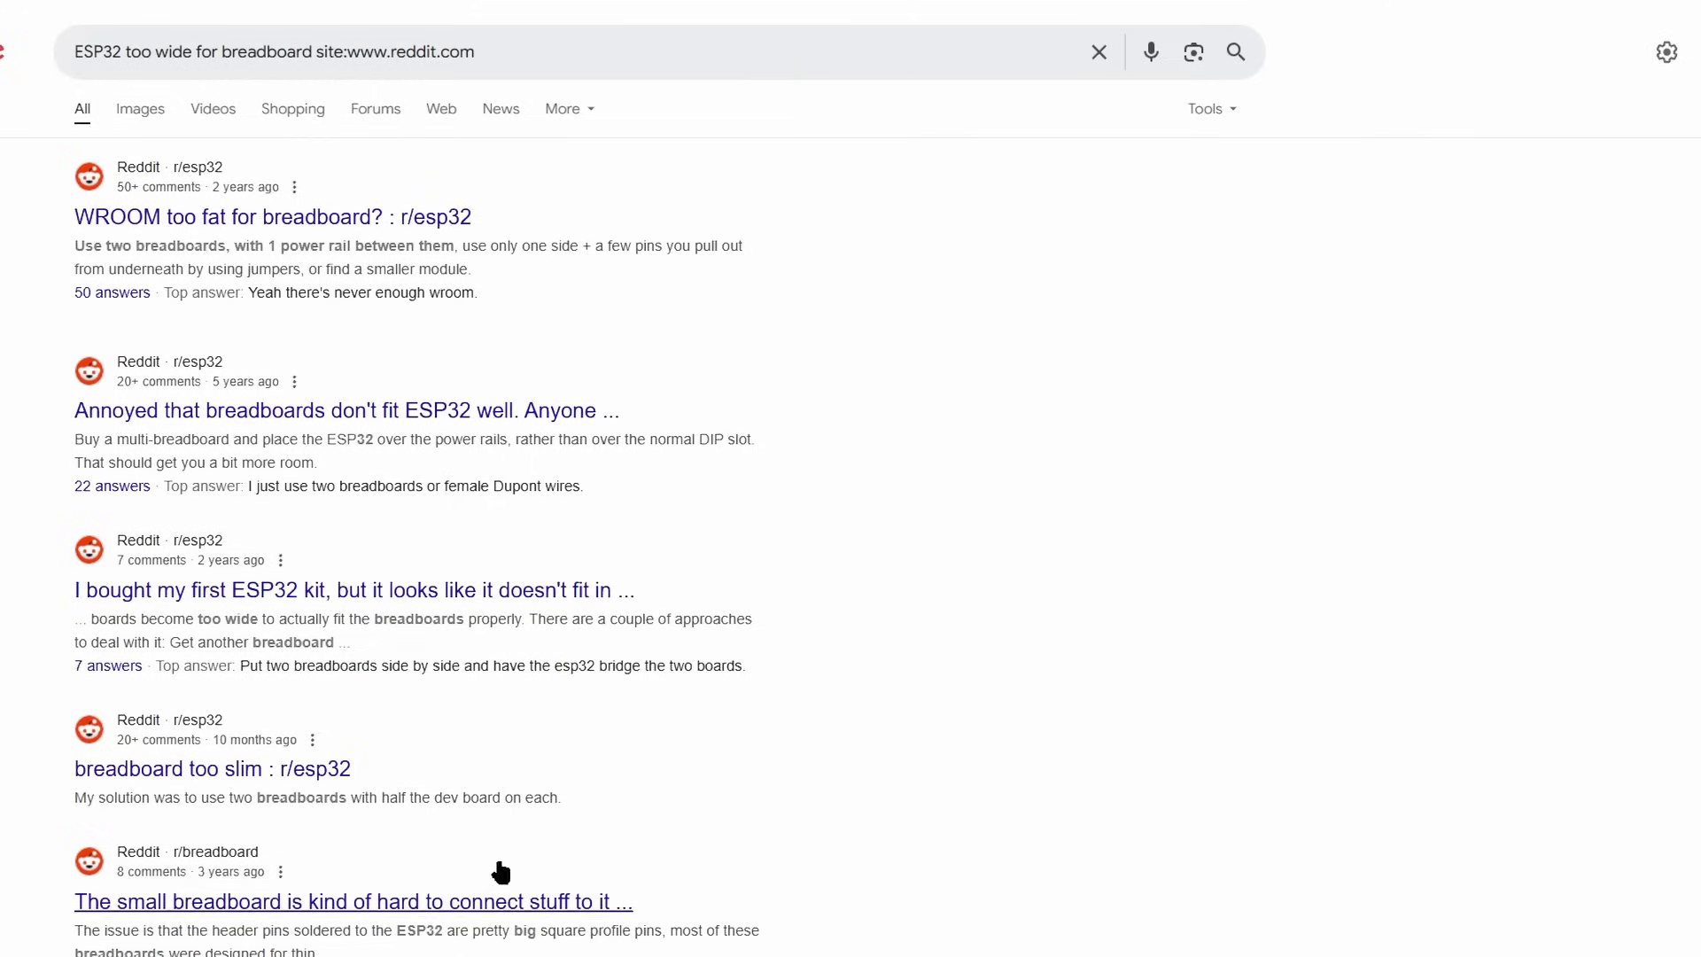
Look through the Reddit search results for "ESP32 too wide for breadboard".
{"action": "scroll", "coordinate": [501, 872], "scroll_direction": "down", "scroll_amount": 3}
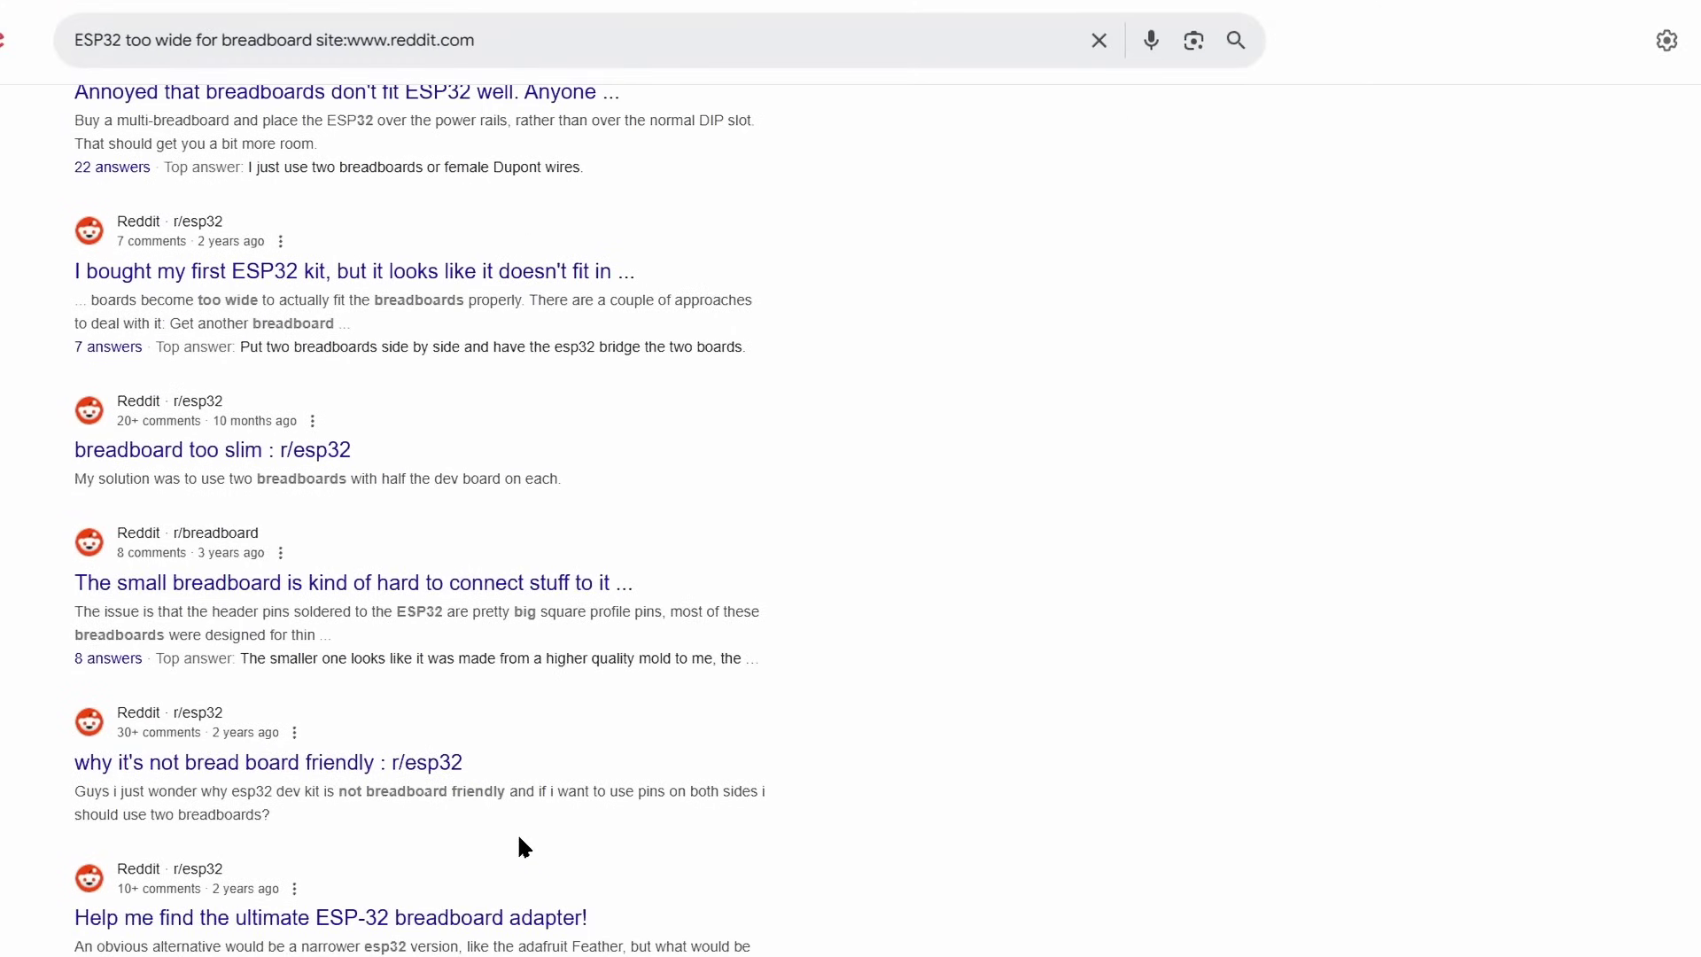
{"action": "scroll", "coordinate": [522, 846], "scroll_direction": "down", "scroll_amount": 1}
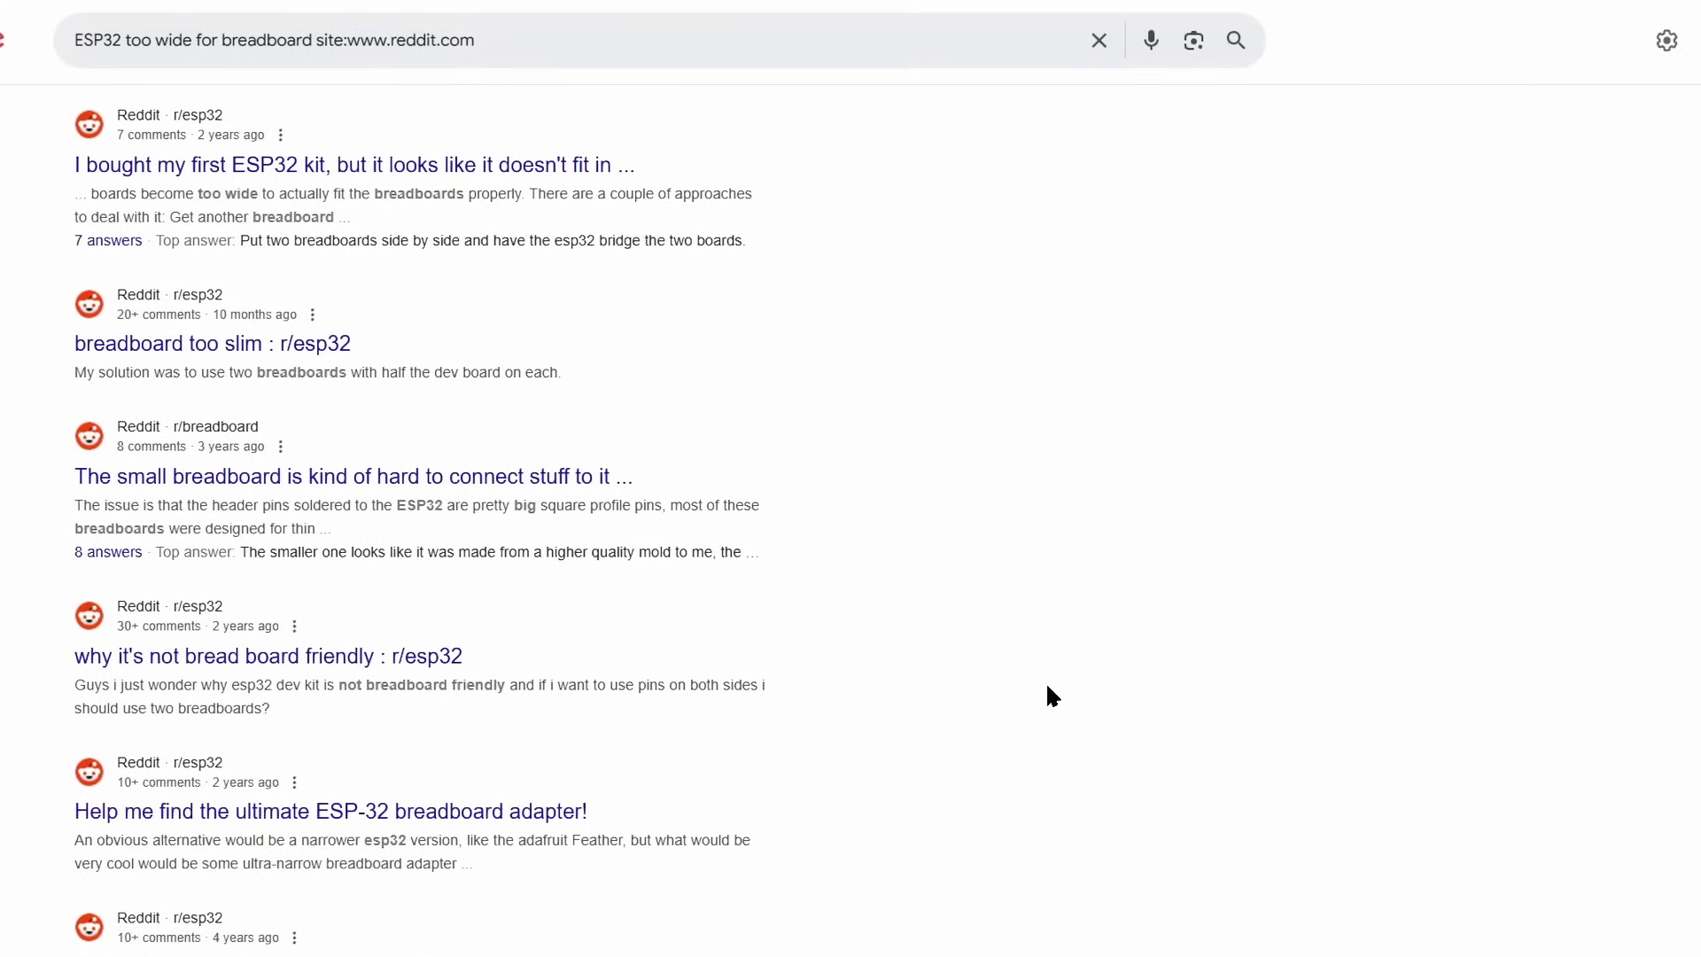
{"action": "scroll", "coordinate": [1051, 696], "scroll_direction": "down", "scroll_amount": 1}
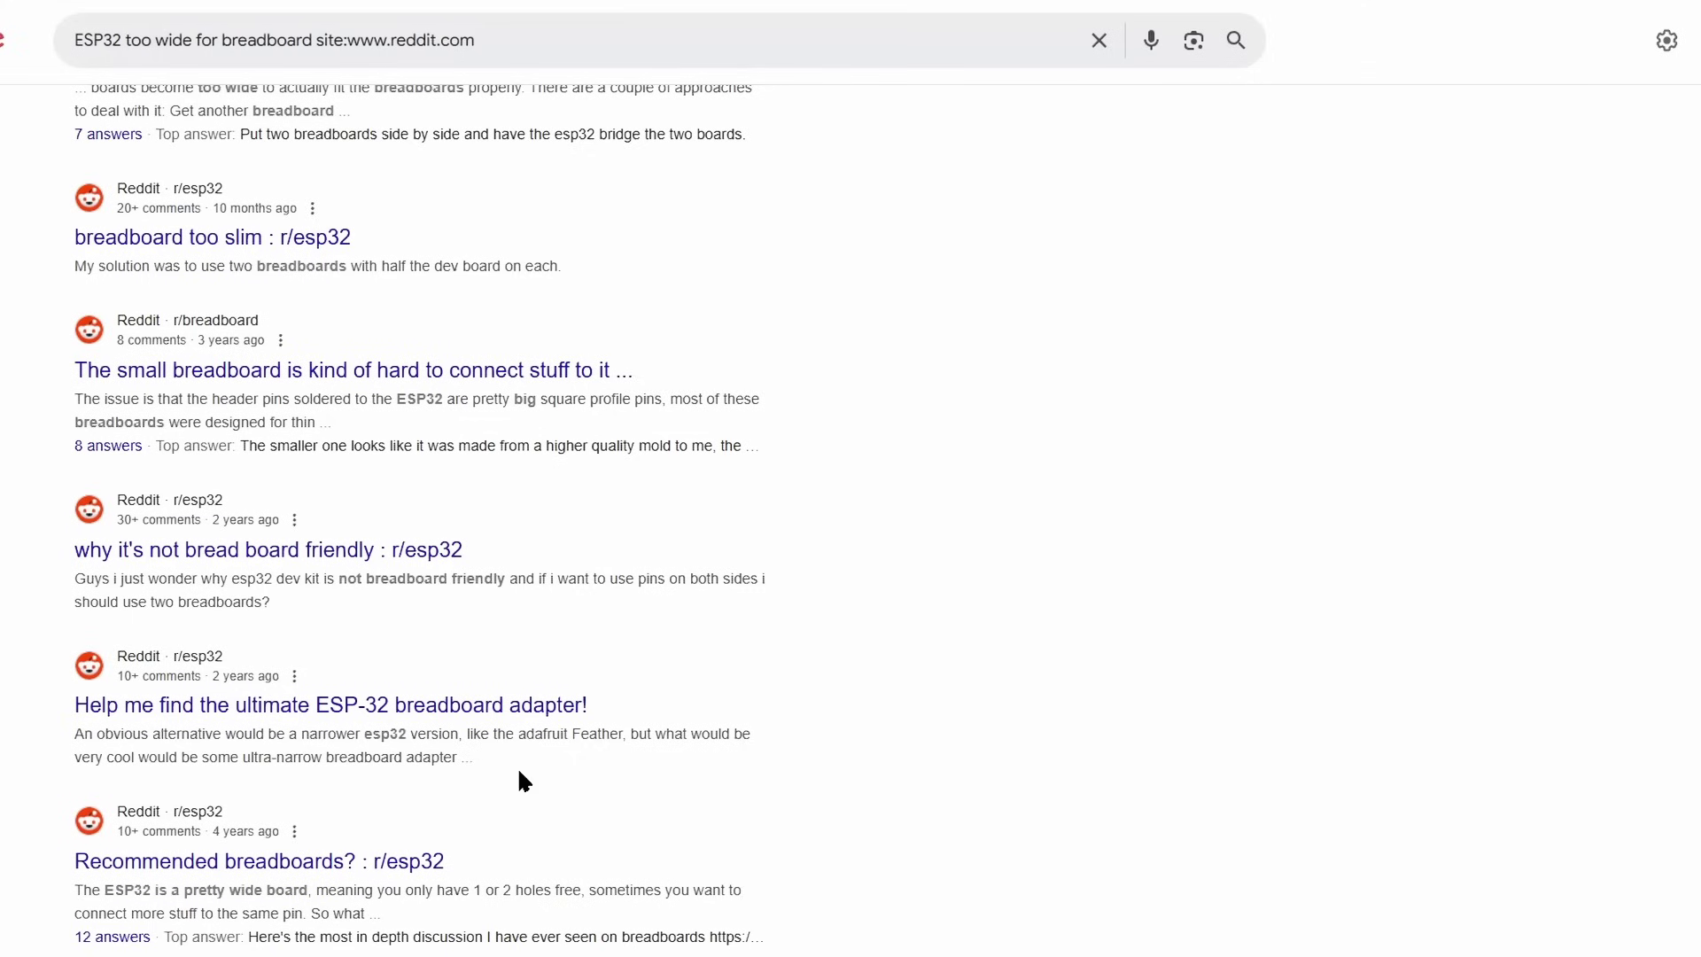
{"action": "scroll", "coordinate": [718, 785], "scroll_direction": "down", "scroll_amount": 2}
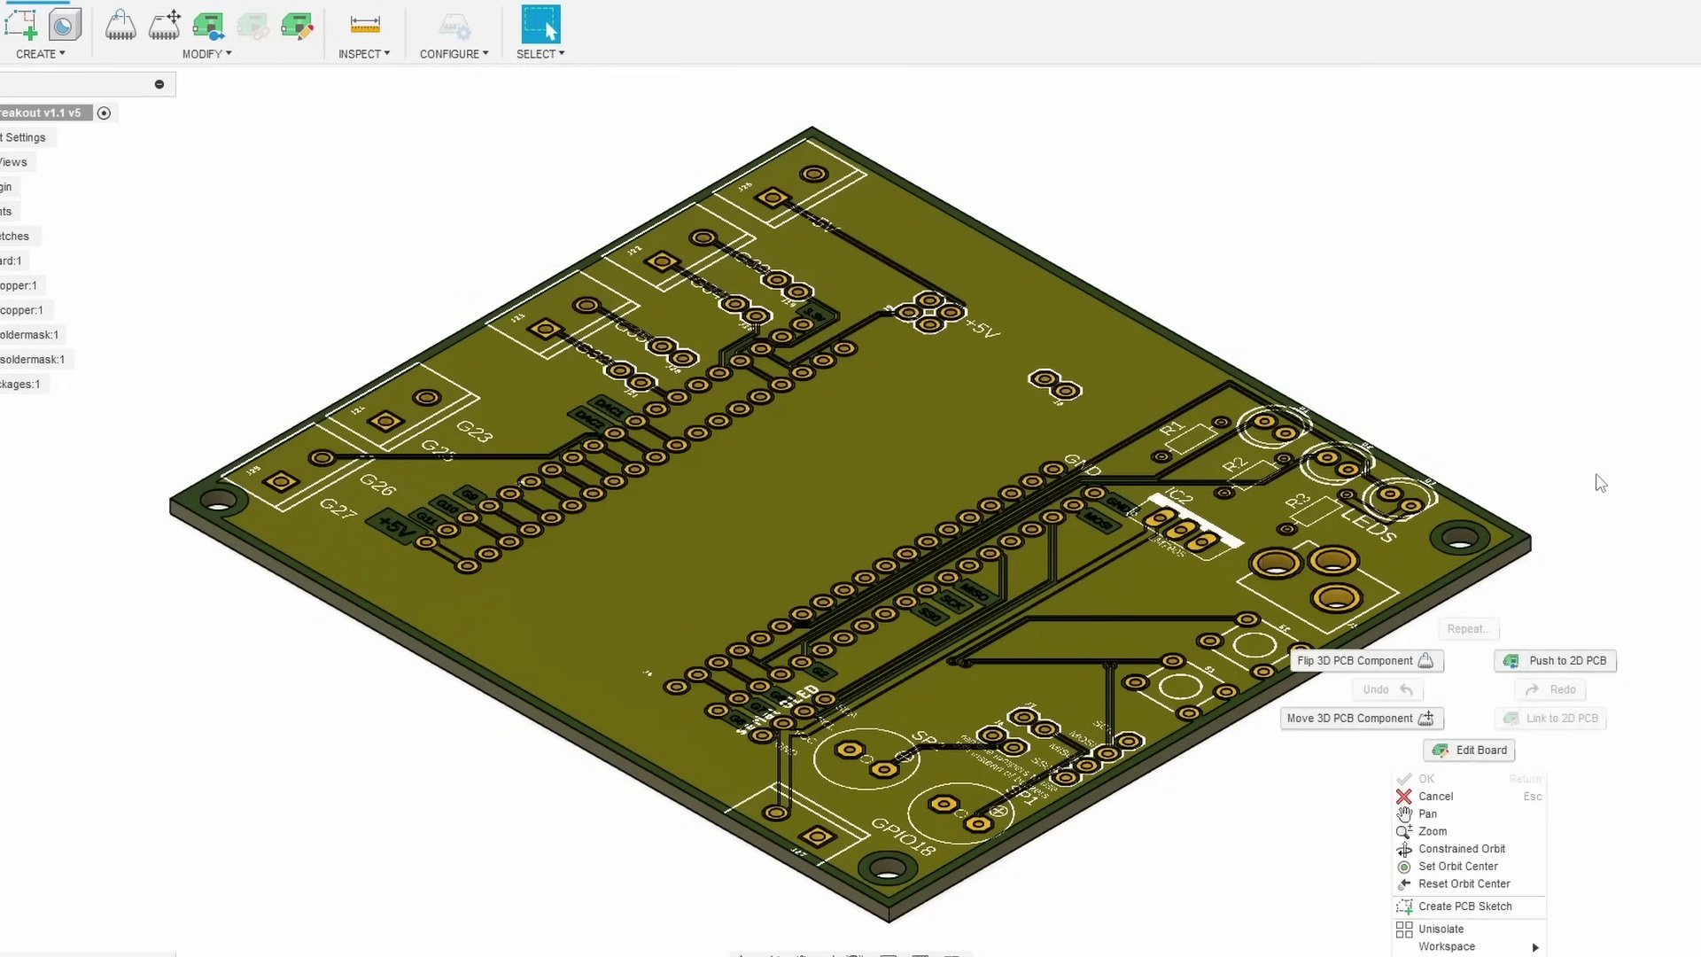
{"action": "left_click", "coordinate": [1614, 440]}
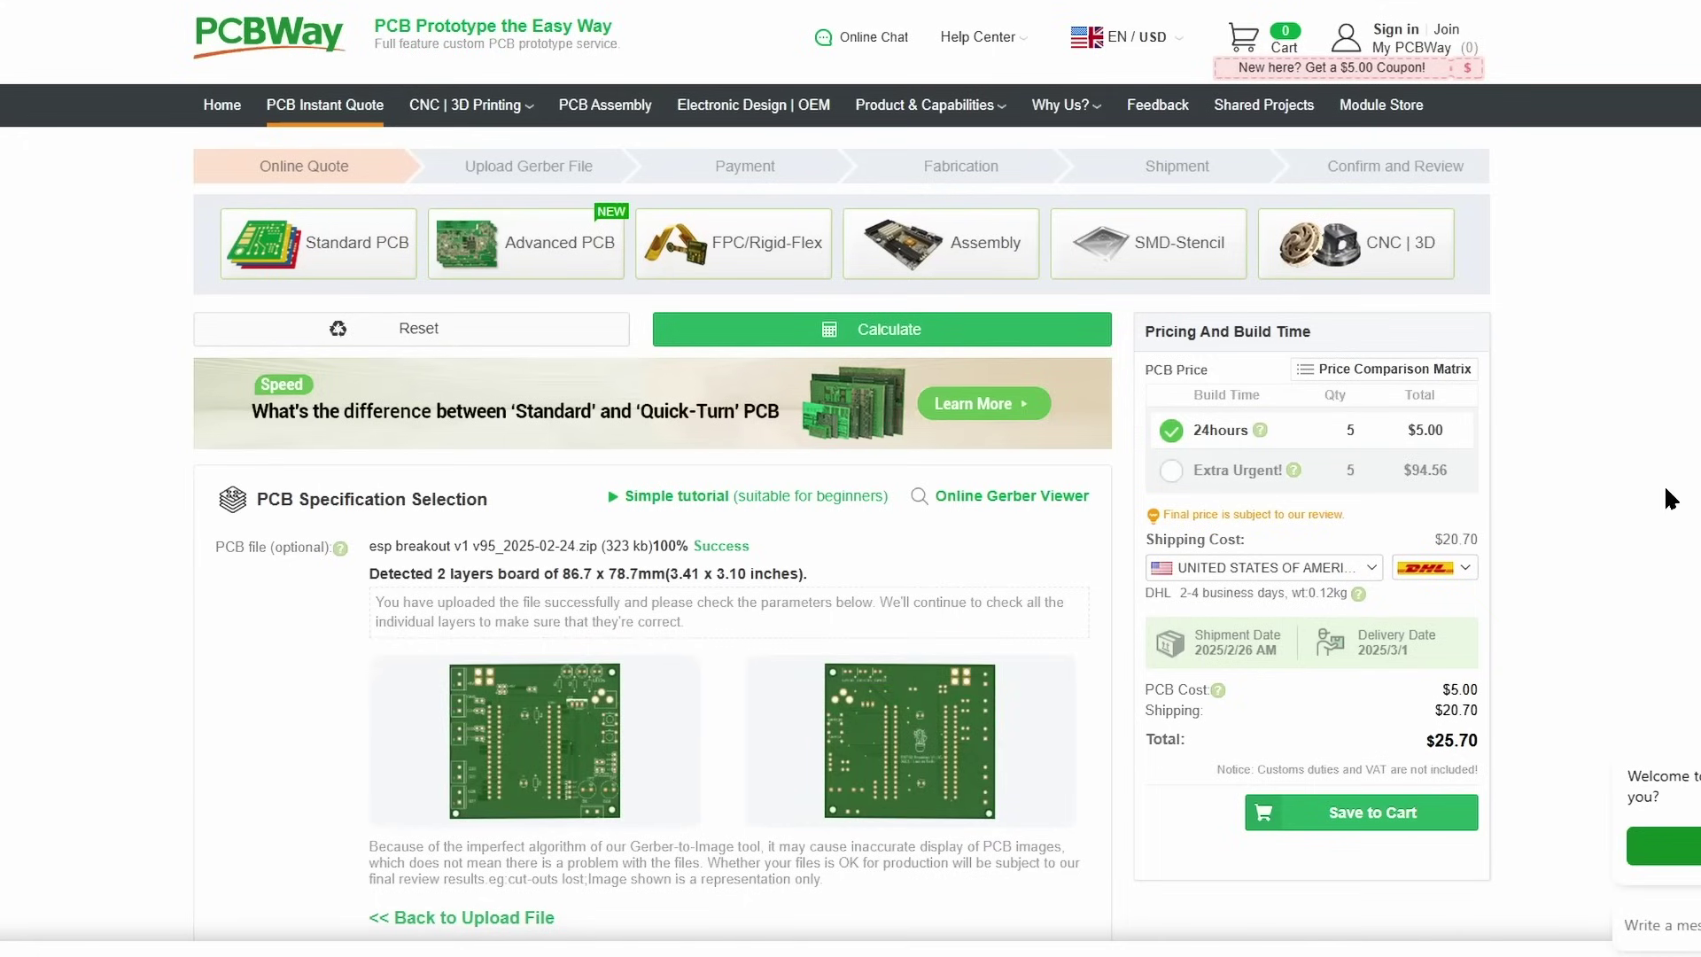
Review the PCBWay instant quote for the uploaded ESP breakout board, including board previews, specifications and pricing.
{"action": "scroll", "coordinate": [763, 720], "scroll_direction": "down", "scroll_amount": 1}
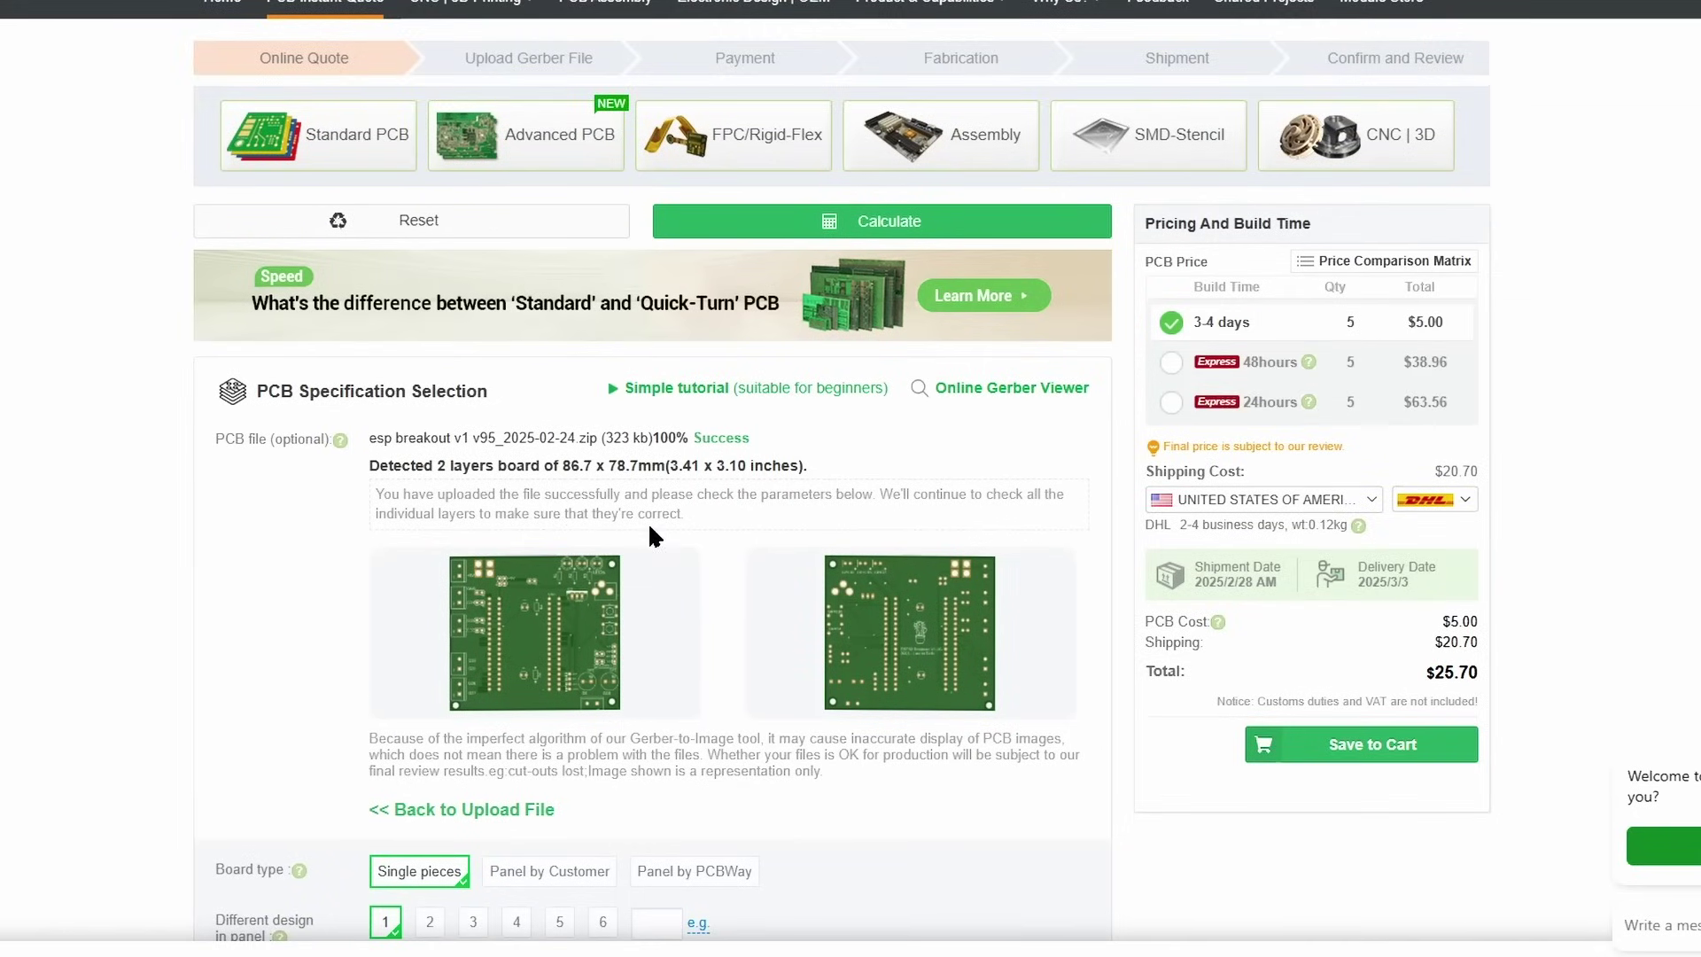
{"action": "scroll", "coordinate": [647, 524], "scroll_direction": "down", "scroll_amount": 1}
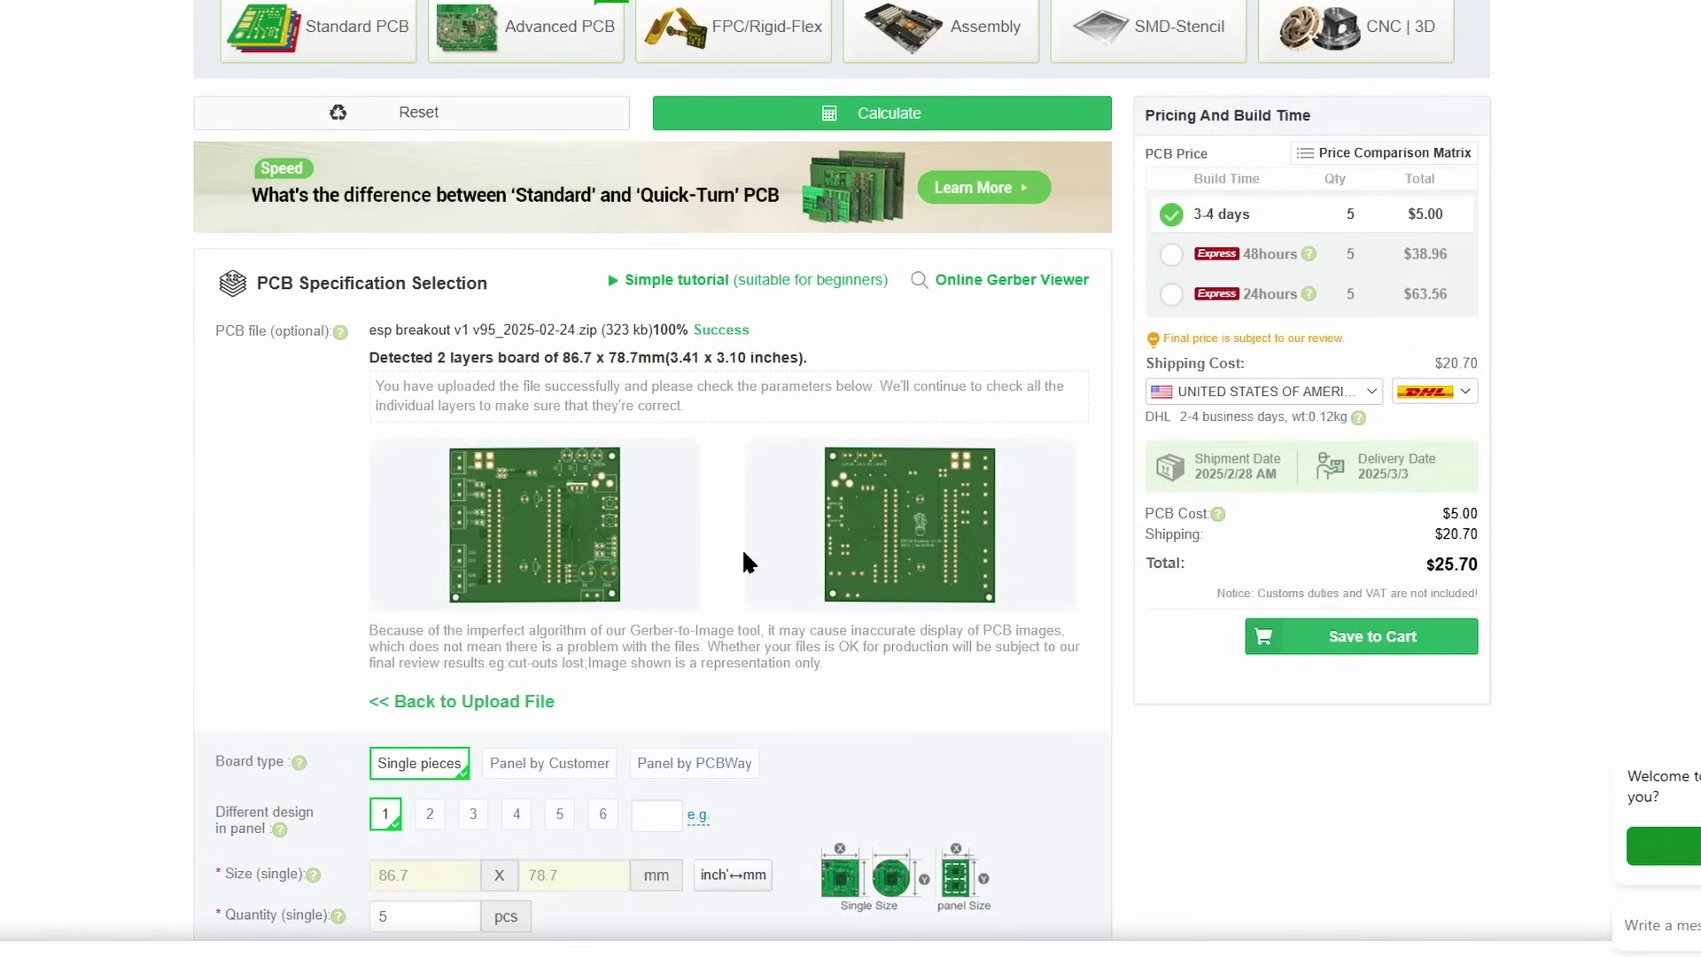
{"action": "scroll", "coordinate": [744, 561], "scroll_direction": "down", "scroll_amount": 1}
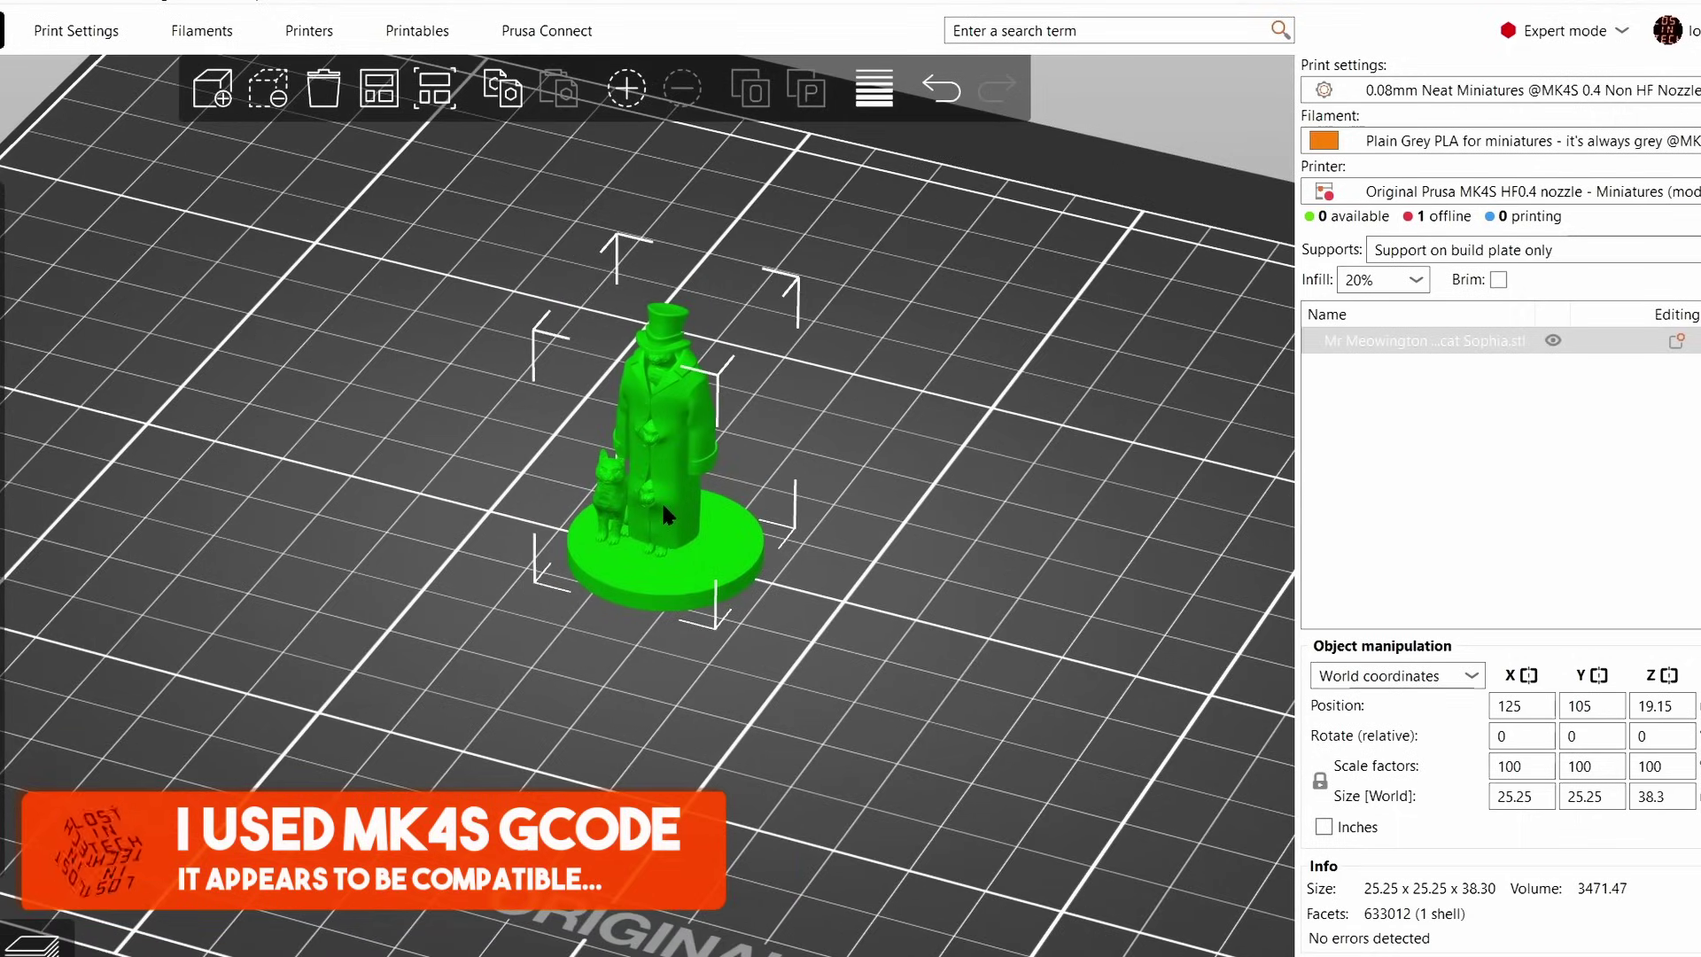
{"action": "key", "text": "Tab"}
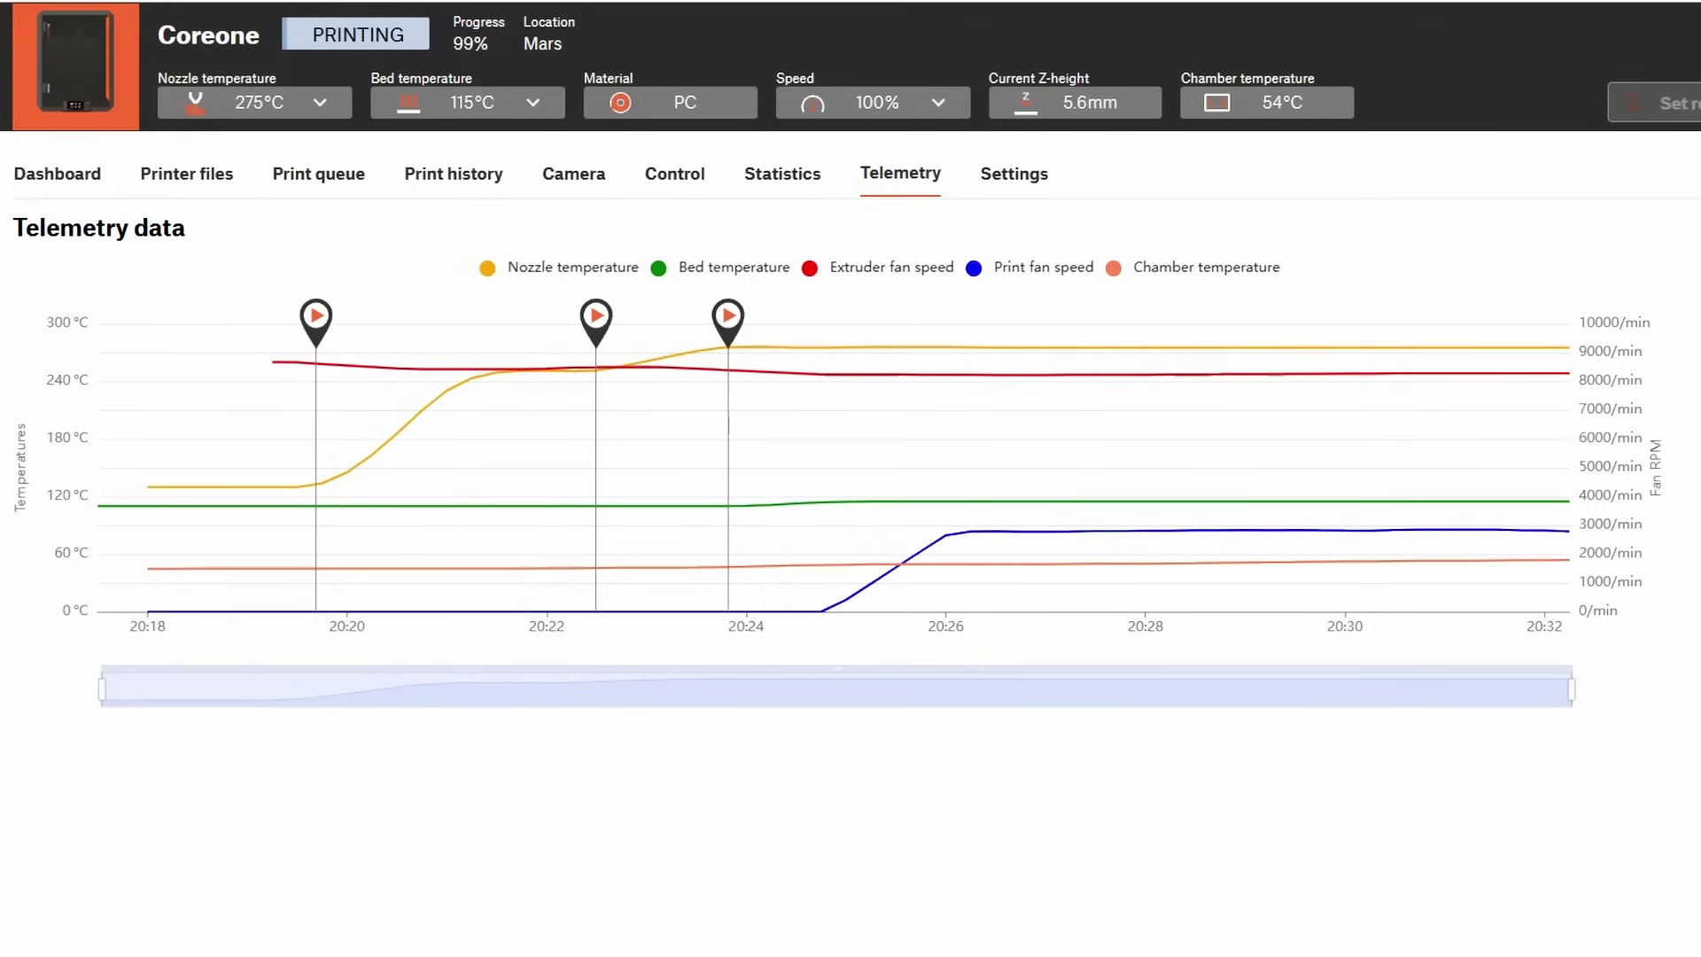
Examine the Coreone printer's telemetry charts for temperatures, fan speeds and target changes at several points during the polycarbonate prints.
{"action": "mouse_move", "coordinate": [1453, 533]}
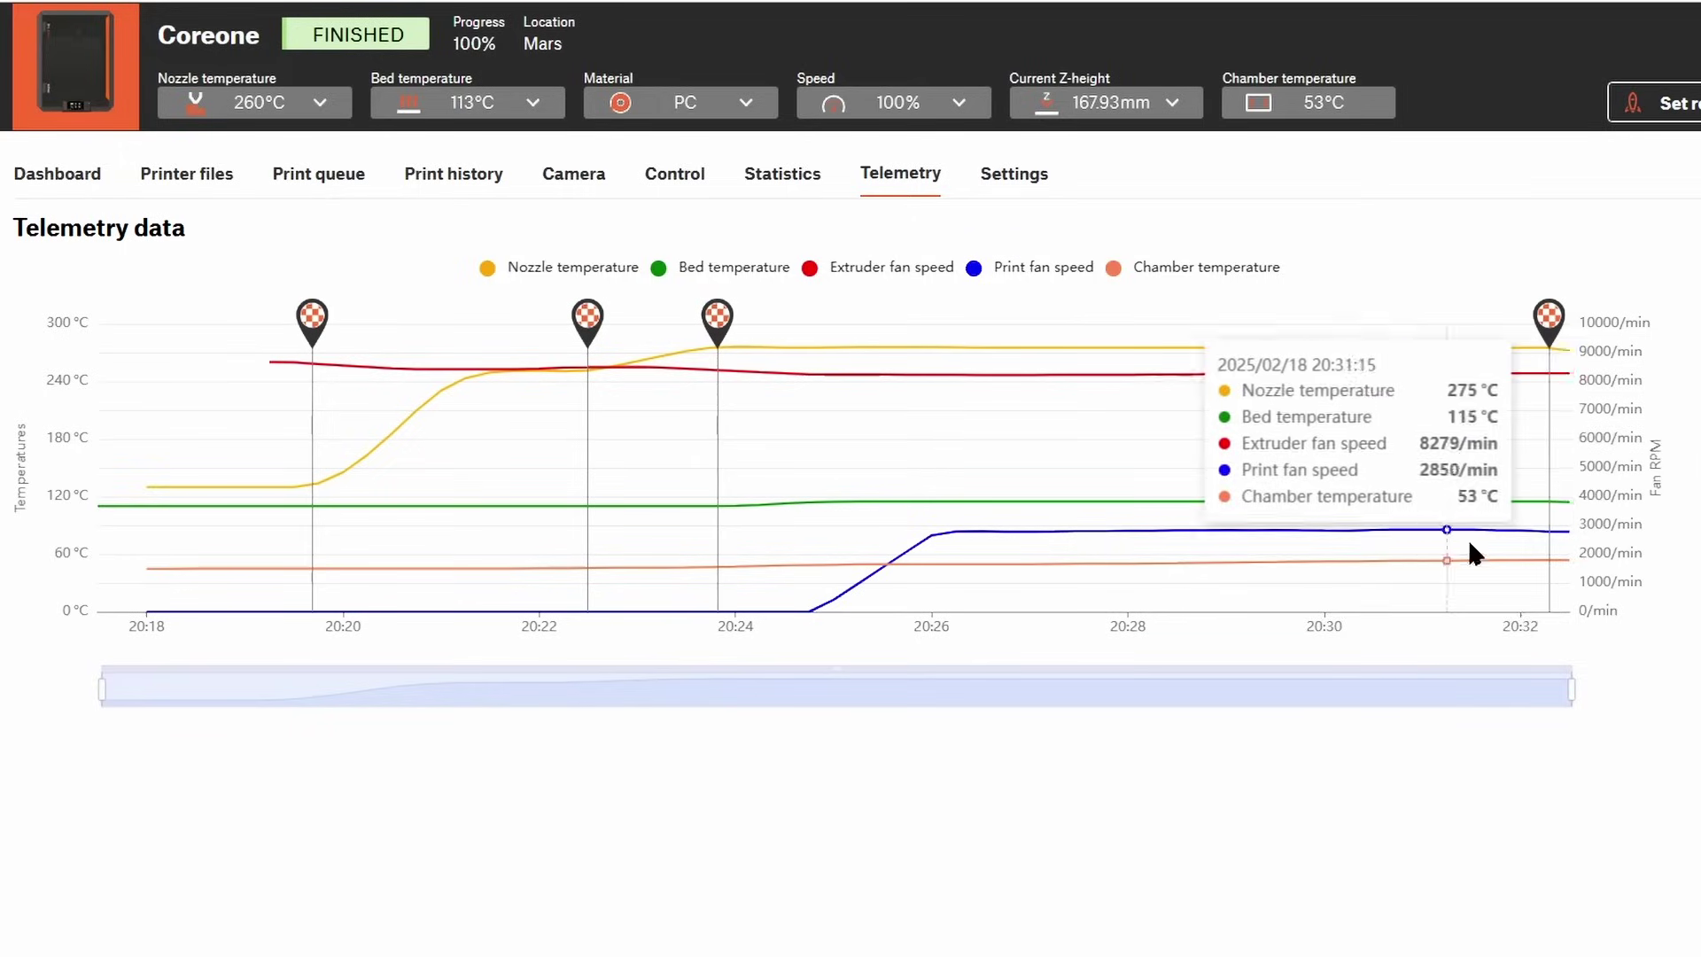
{"action": "mouse_move", "coordinate": [1545, 505]}
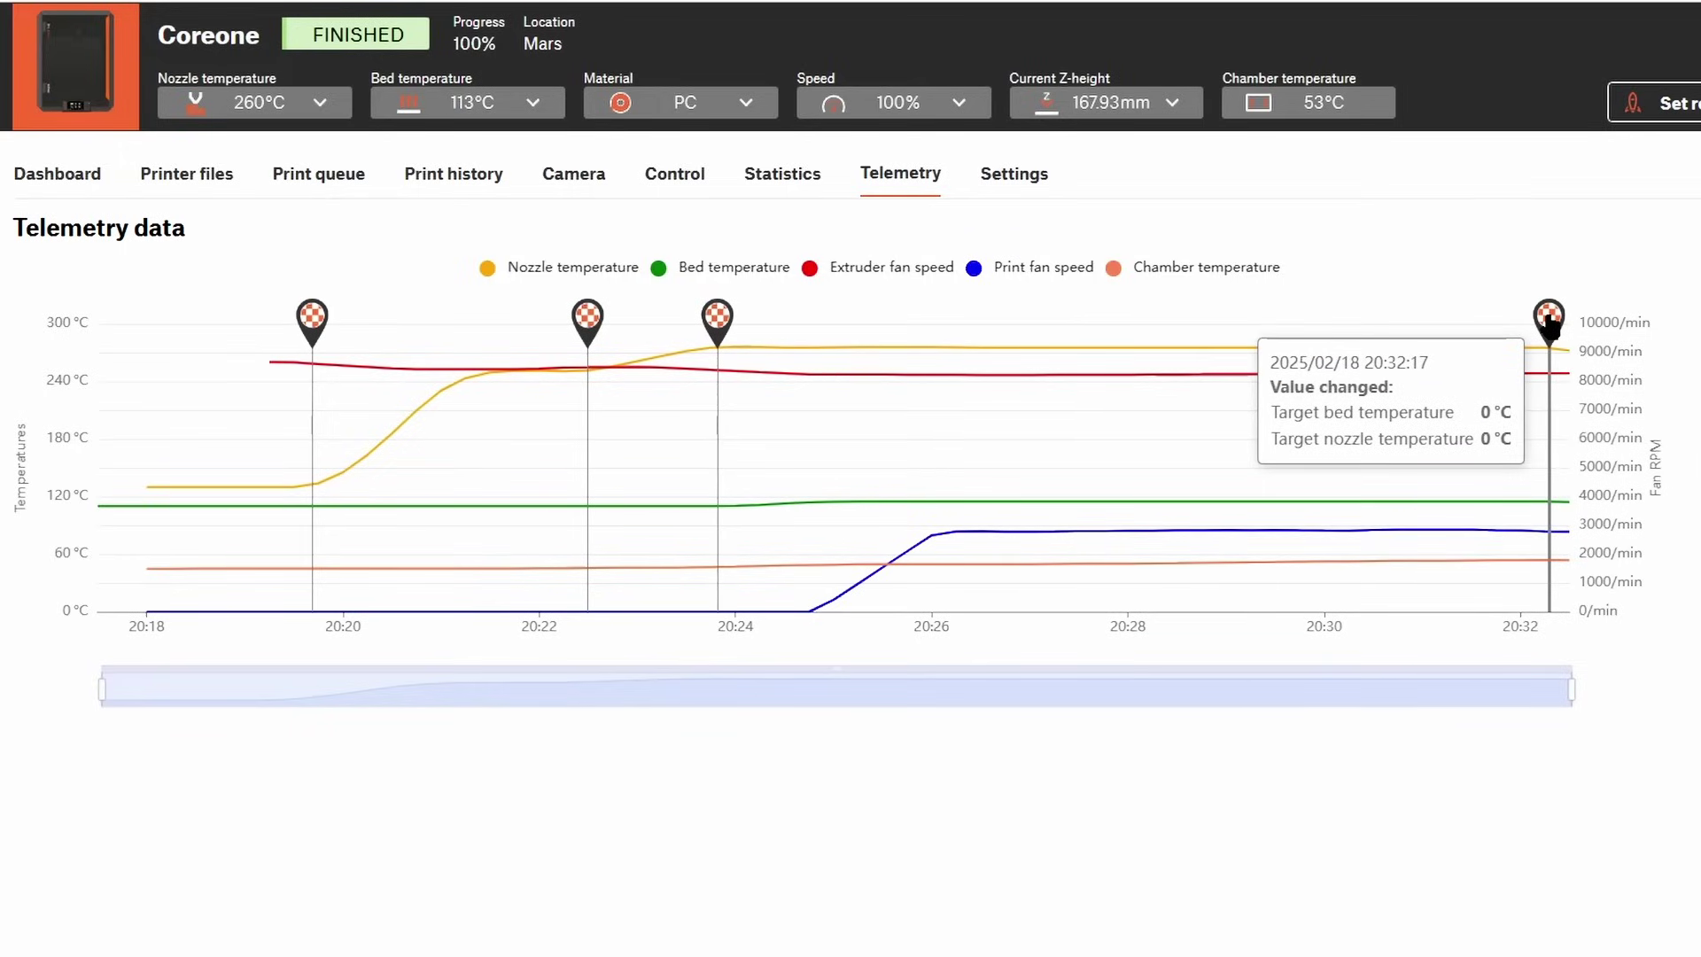
{"action": "mouse_move", "coordinate": [1370, 555]}
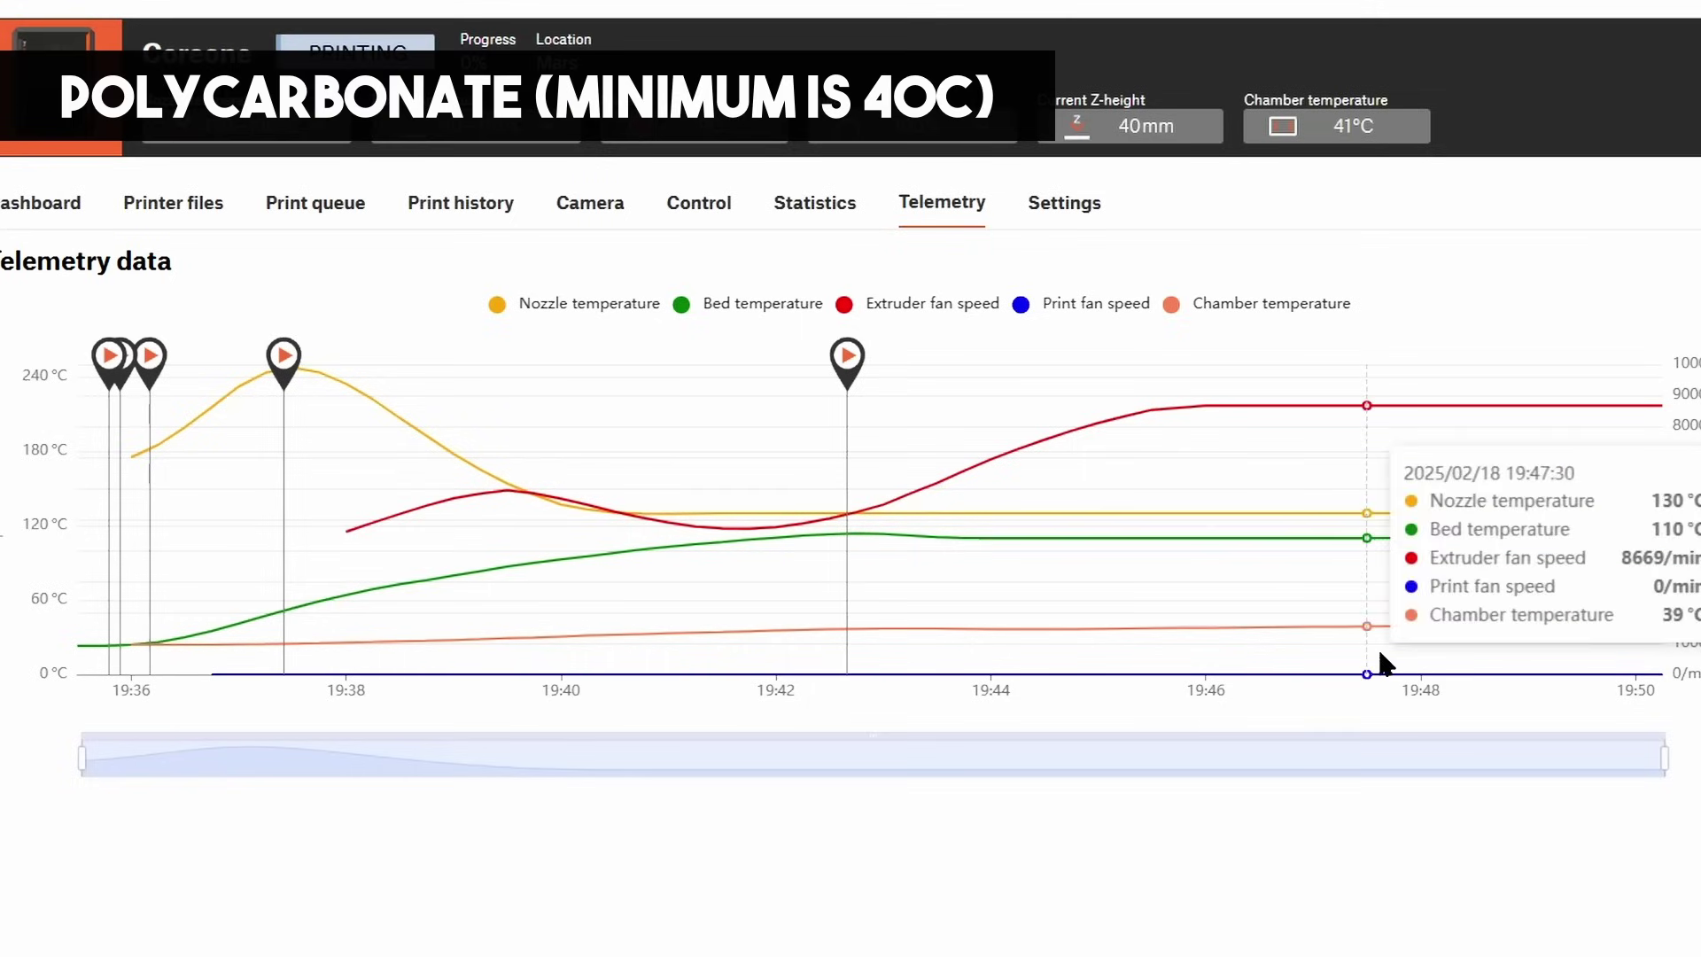
{"action": "mouse_move", "coordinate": [1590, 529]}
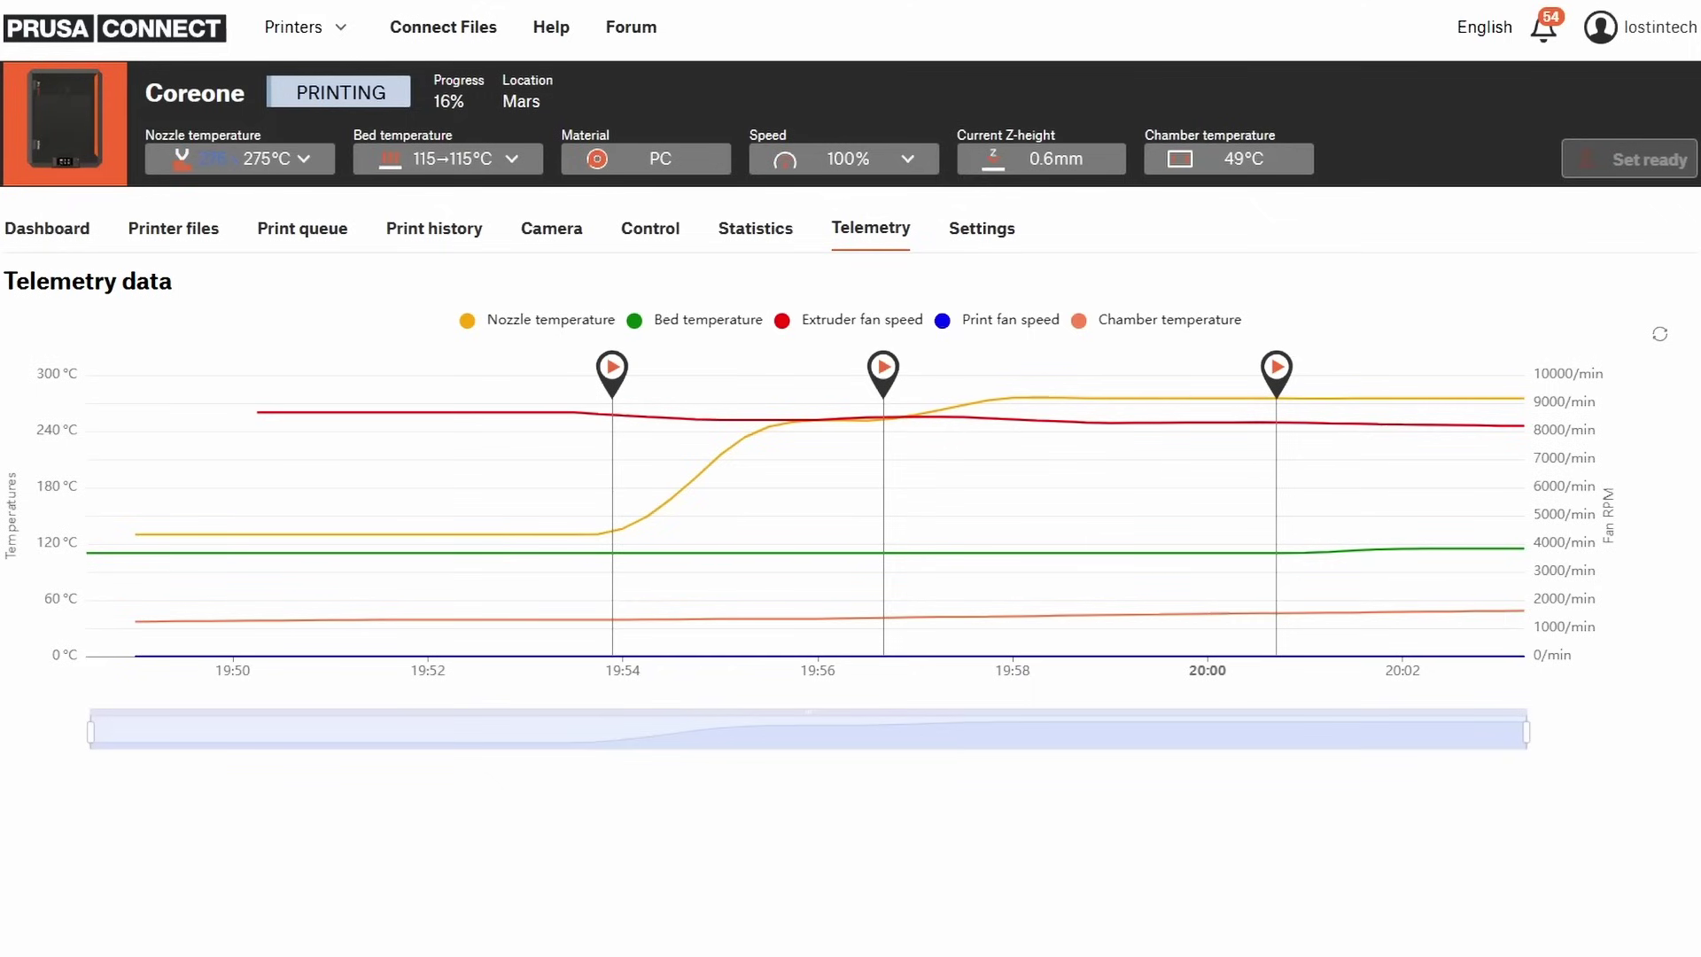
{"action": "mouse_move", "coordinate": [1281, 501]}
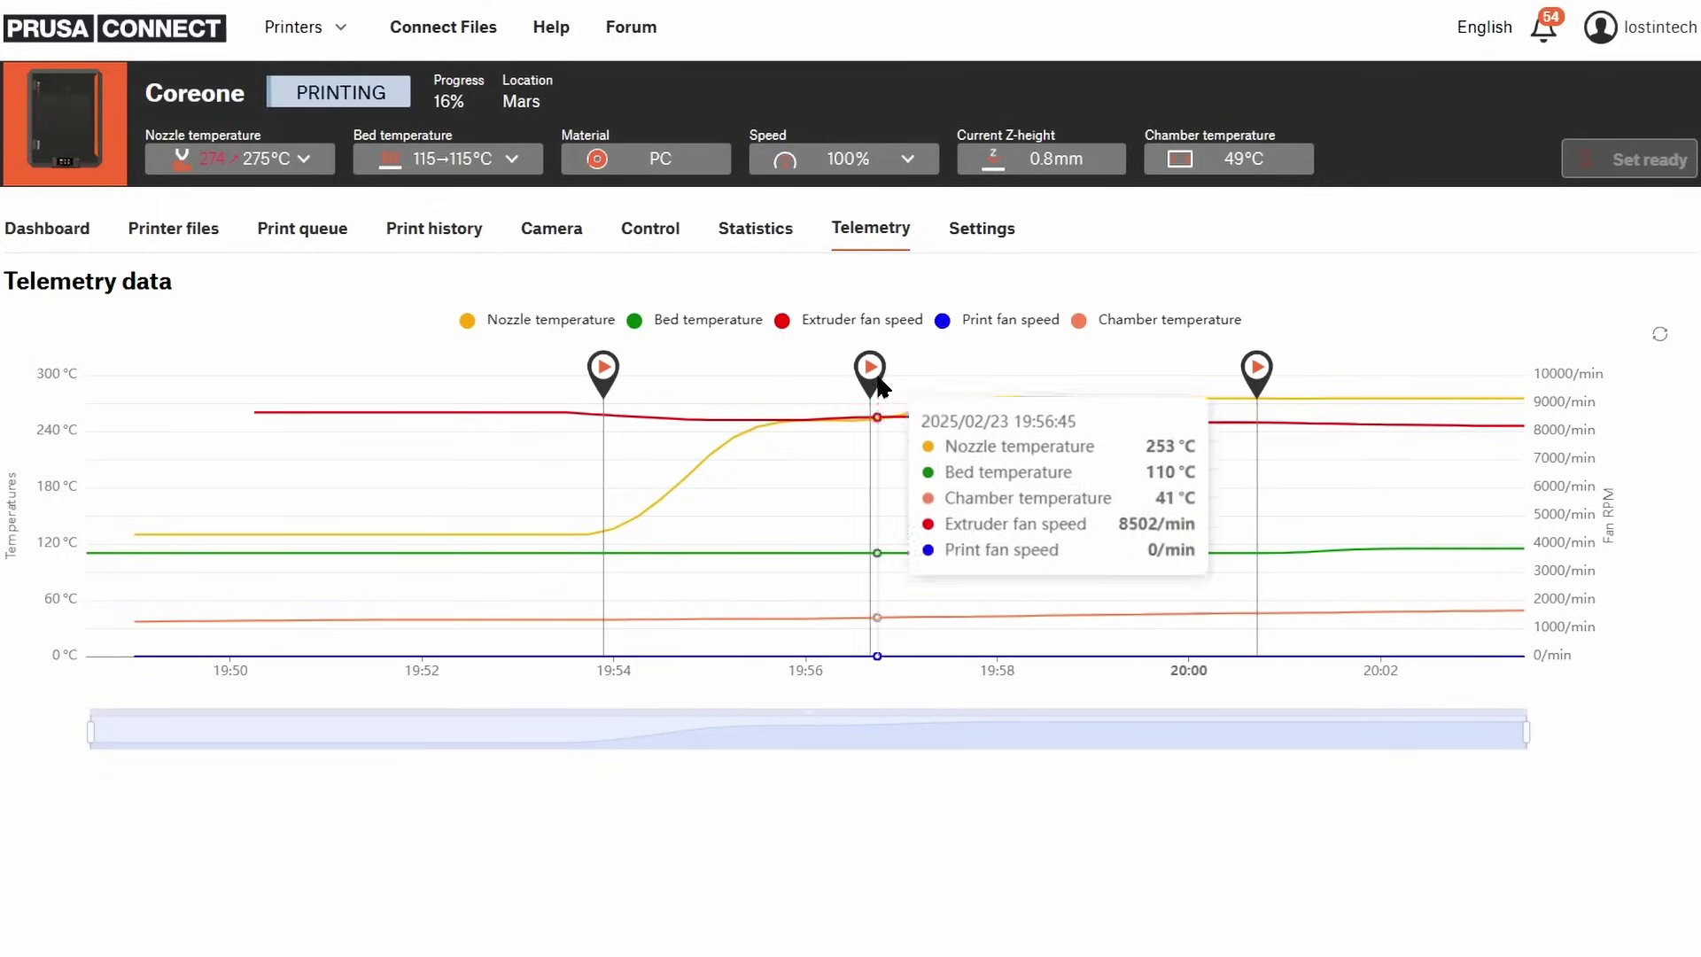
{"action": "mouse_move", "coordinate": [872, 372]}
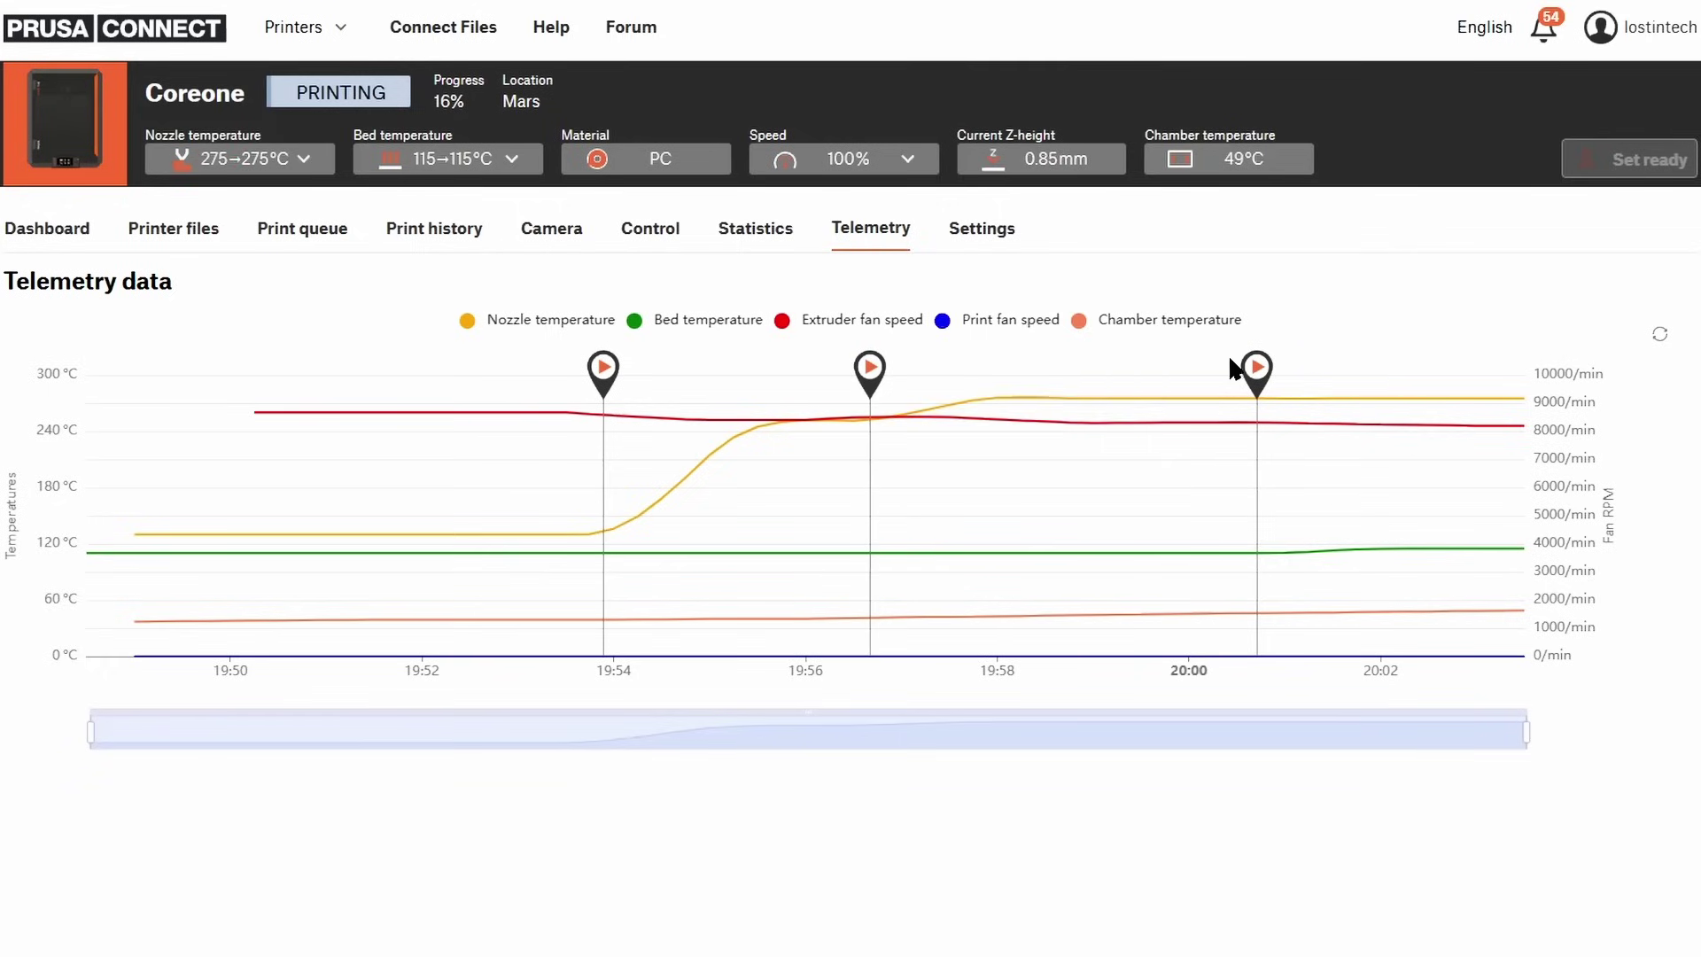
{"action": "mouse_move", "coordinate": [1255, 370]}
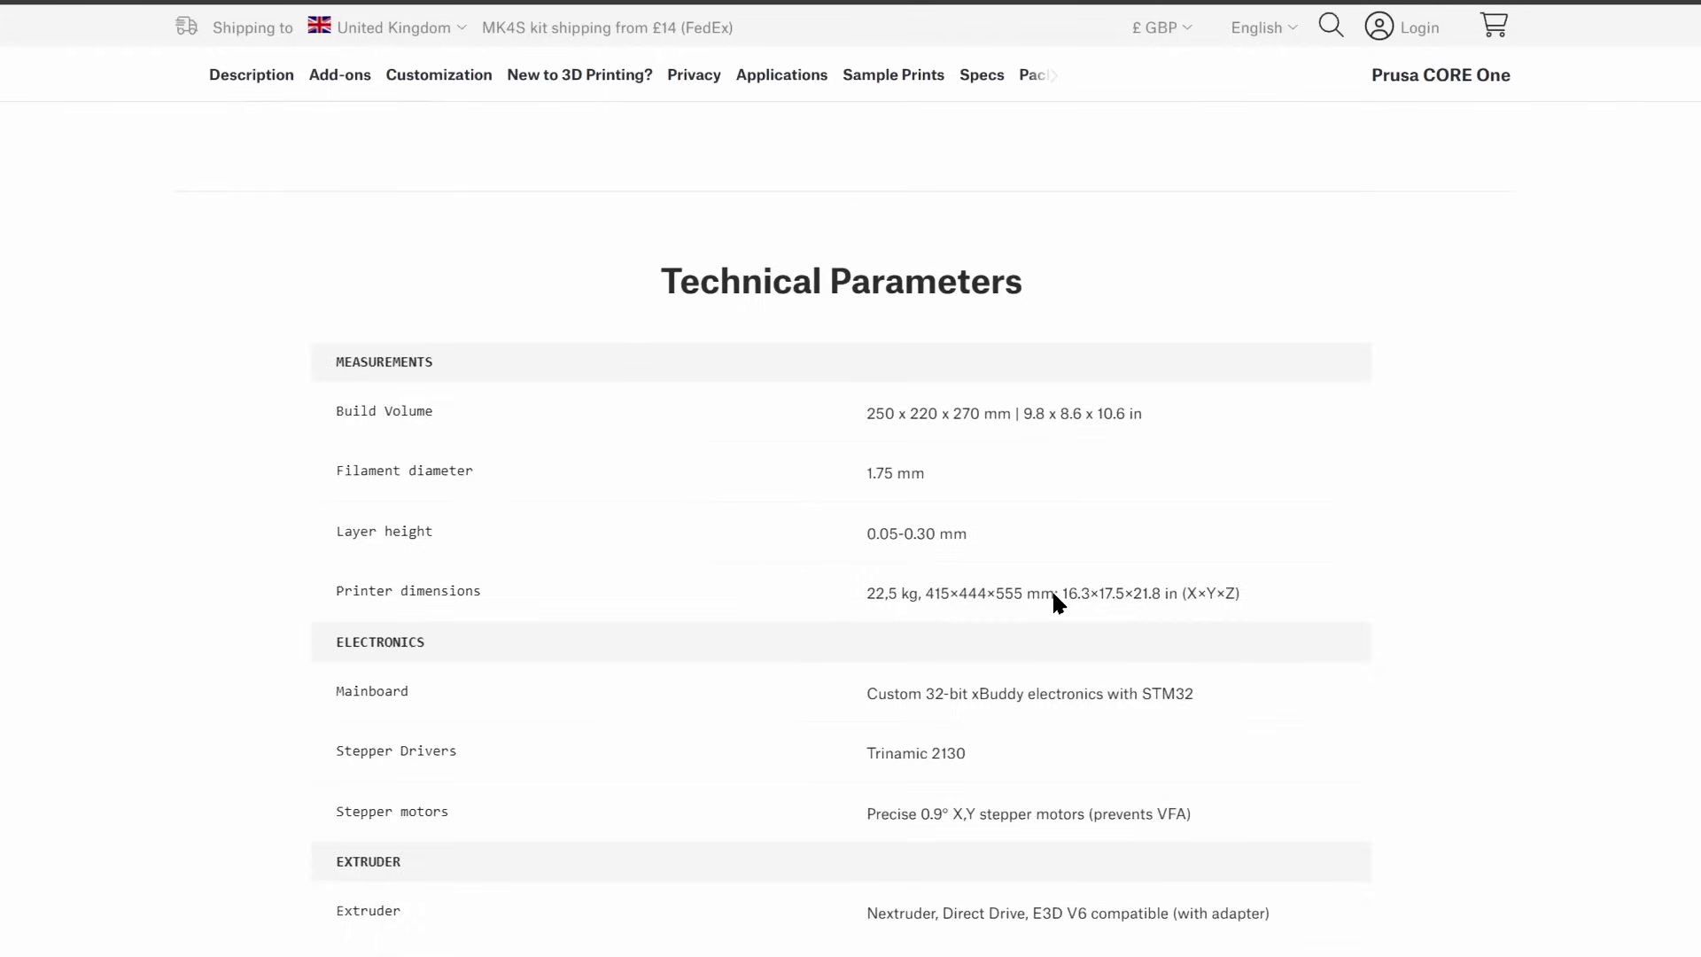
Read the CORE One's technical parameters, from measurements and extruder through operating temperatures, controls and accessories.
{"action": "scroll", "coordinate": [1050, 588], "scroll_direction": "down", "scroll_amount": 7}
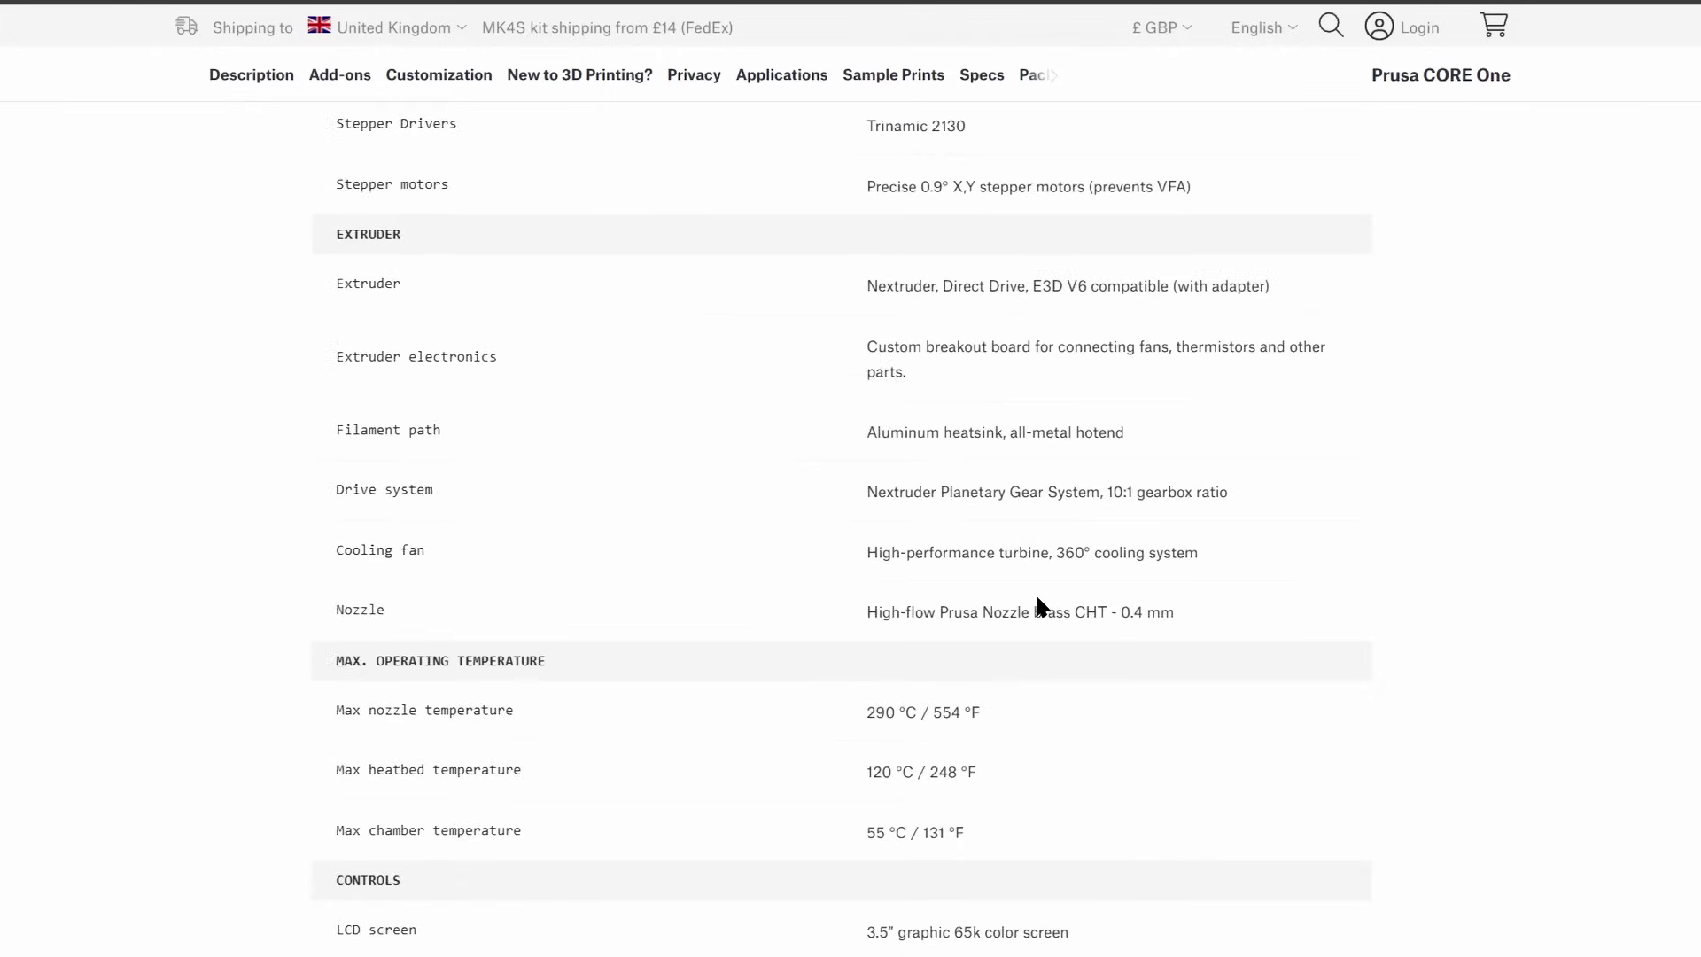
{"action": "scroll", "coordinate": [1027, 611], "scroll_direction": "down", "scroll_amount": 2}
{"action": "scroll", "coordinate": [1054, 786], "scroll_direction": "down", "scroll_amount": 3}
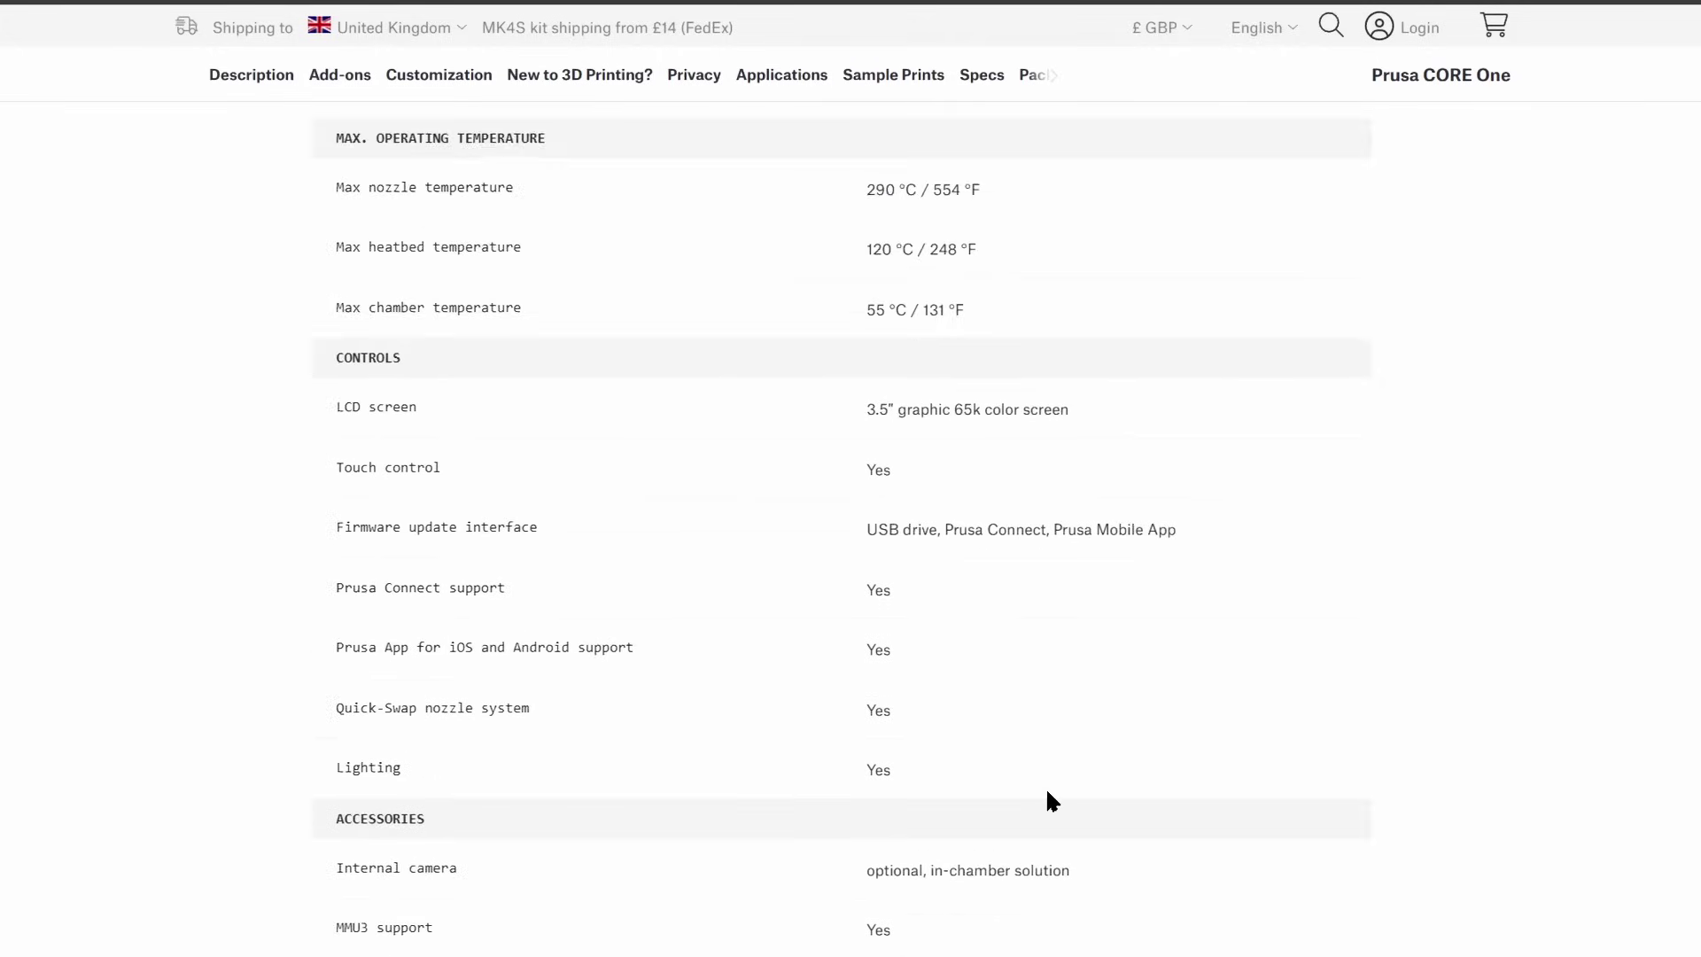
{"action": "scroll", "coordinate": [1046, 789], "scroll_direction": "down", "scroll_amount": 6}
{"action": "scroll", "coordinate": [1048, 793], "scroll_direction": "down", "scroll_amount": 3}
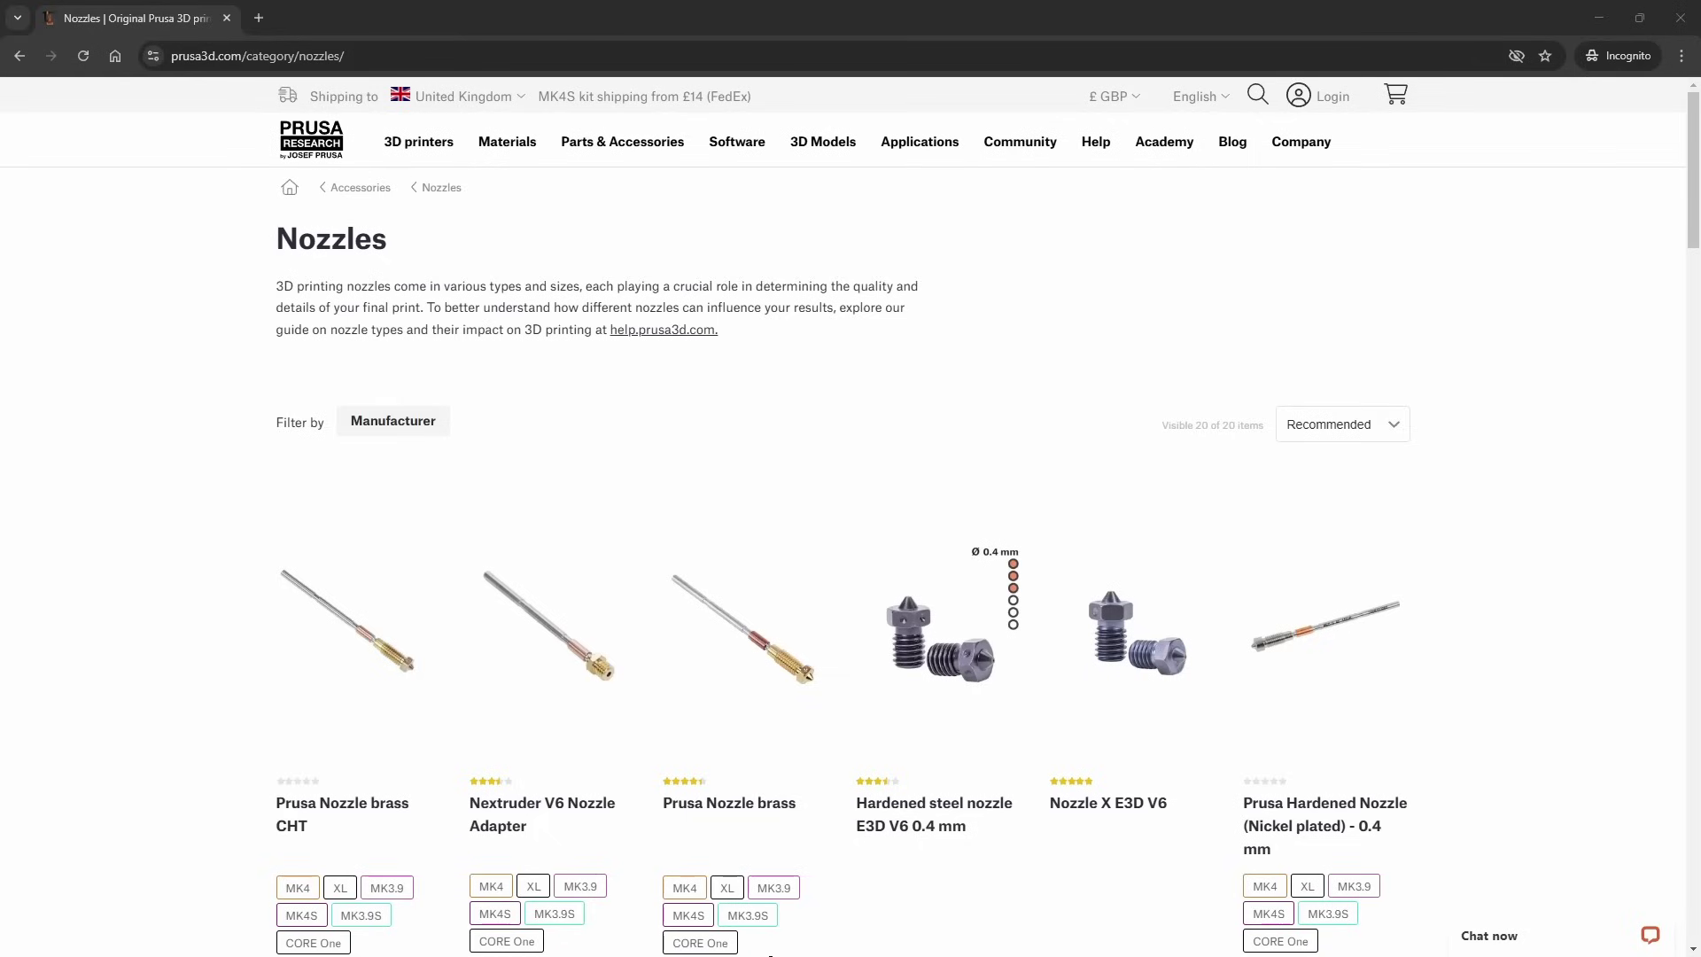
Open the Prusa Nozzle brass CHT product from the nozzle catalogue, enlarge its photo, and look through the product page.
{"action": "scroll", "coordinate": [756, 687], "scroll_direction": "down", "scroll_amount": 1}
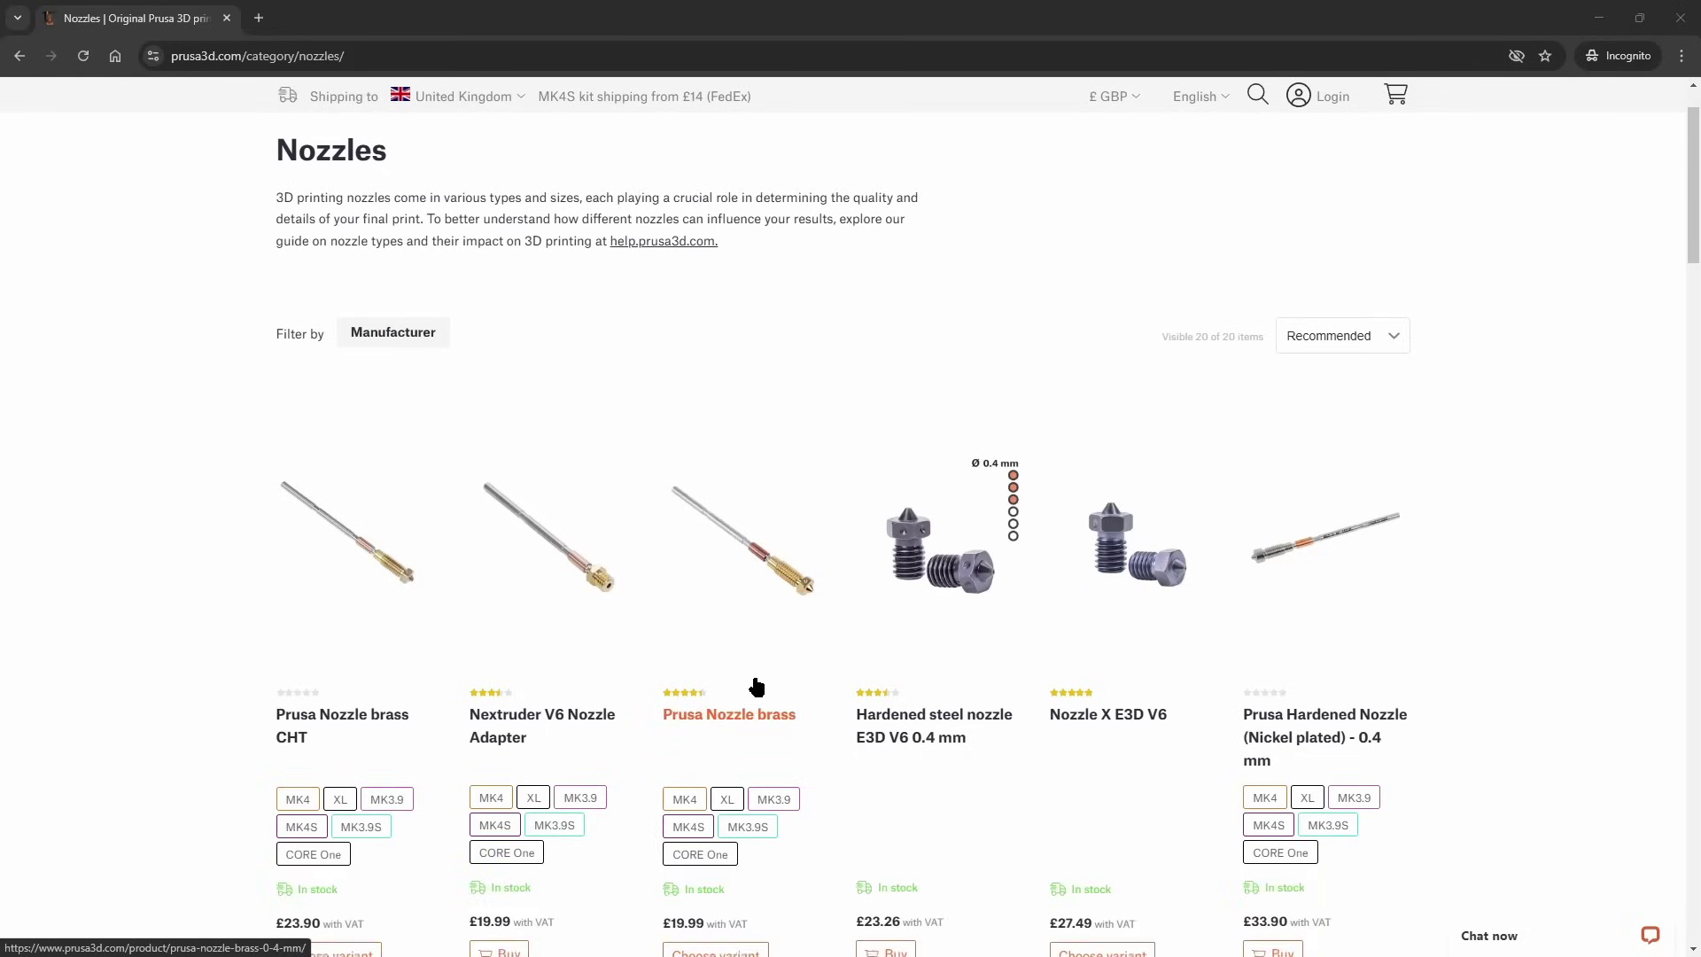
{"action": "left_click", "coordinate": [312, 687]}
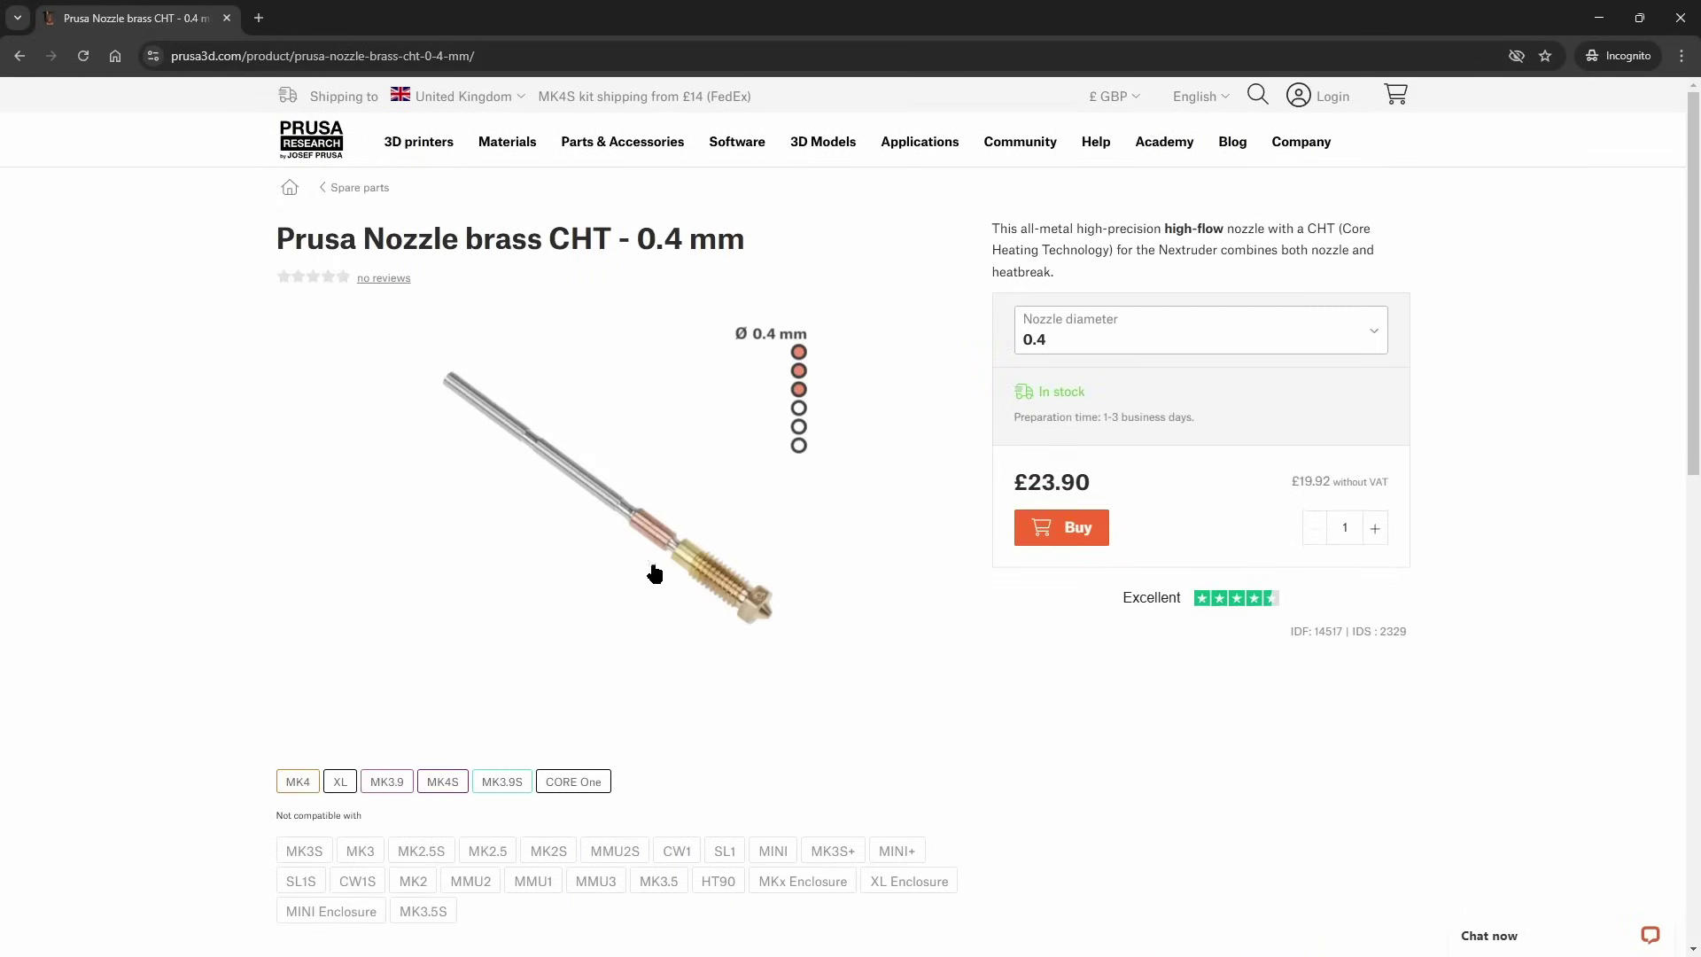
{"action": "left_click", "coordinate": [687, 554]}
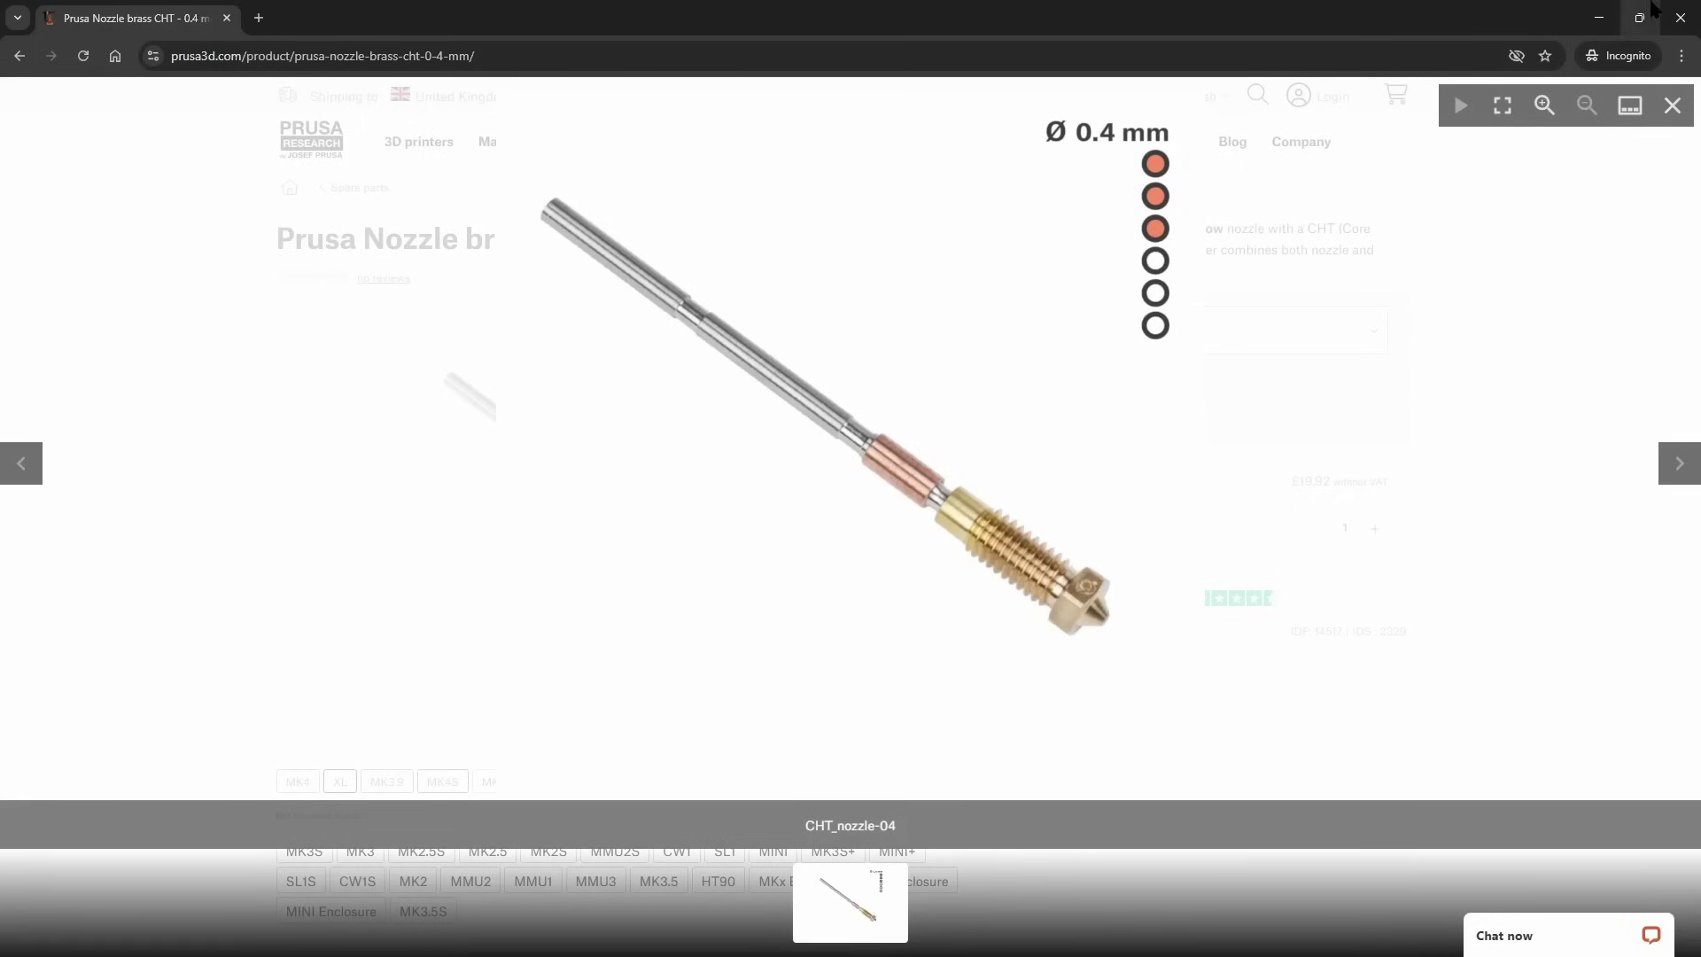
{"action": "left_click", "coordinate": [1672, 106]}
{"action": "scroll", "coordinate": [782, 539], "scroll_direction": "down", "scroll_amount": 5}
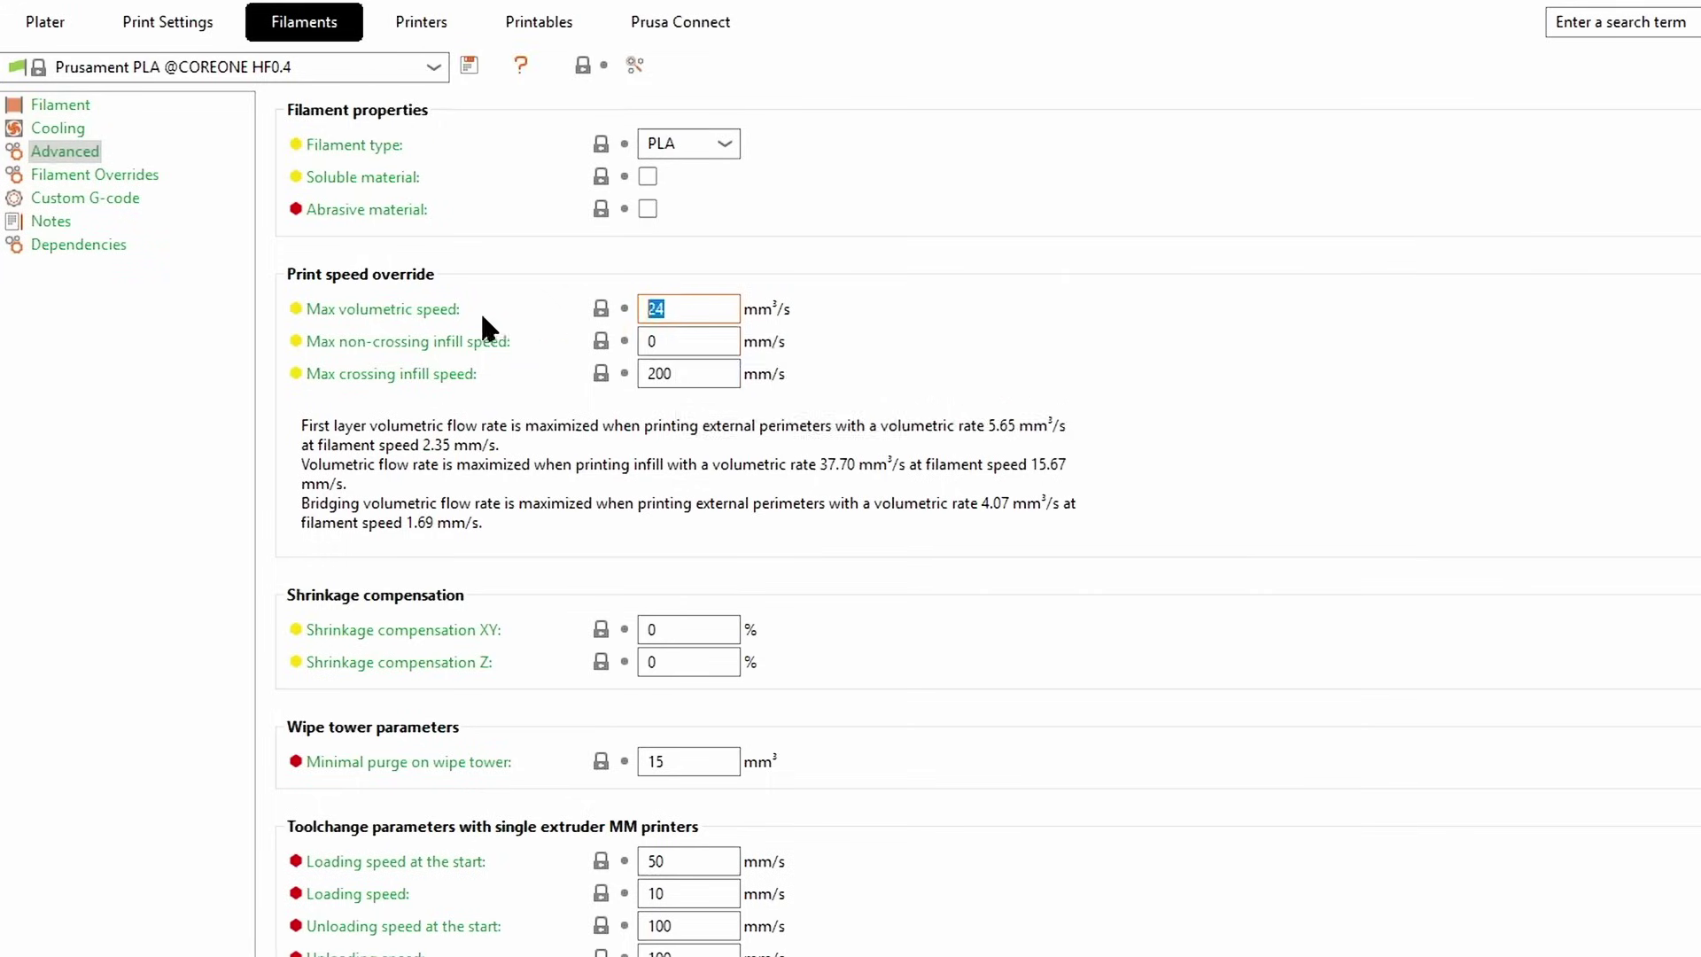
{"action": "mouse_move", "coordinate": [437, 317]}
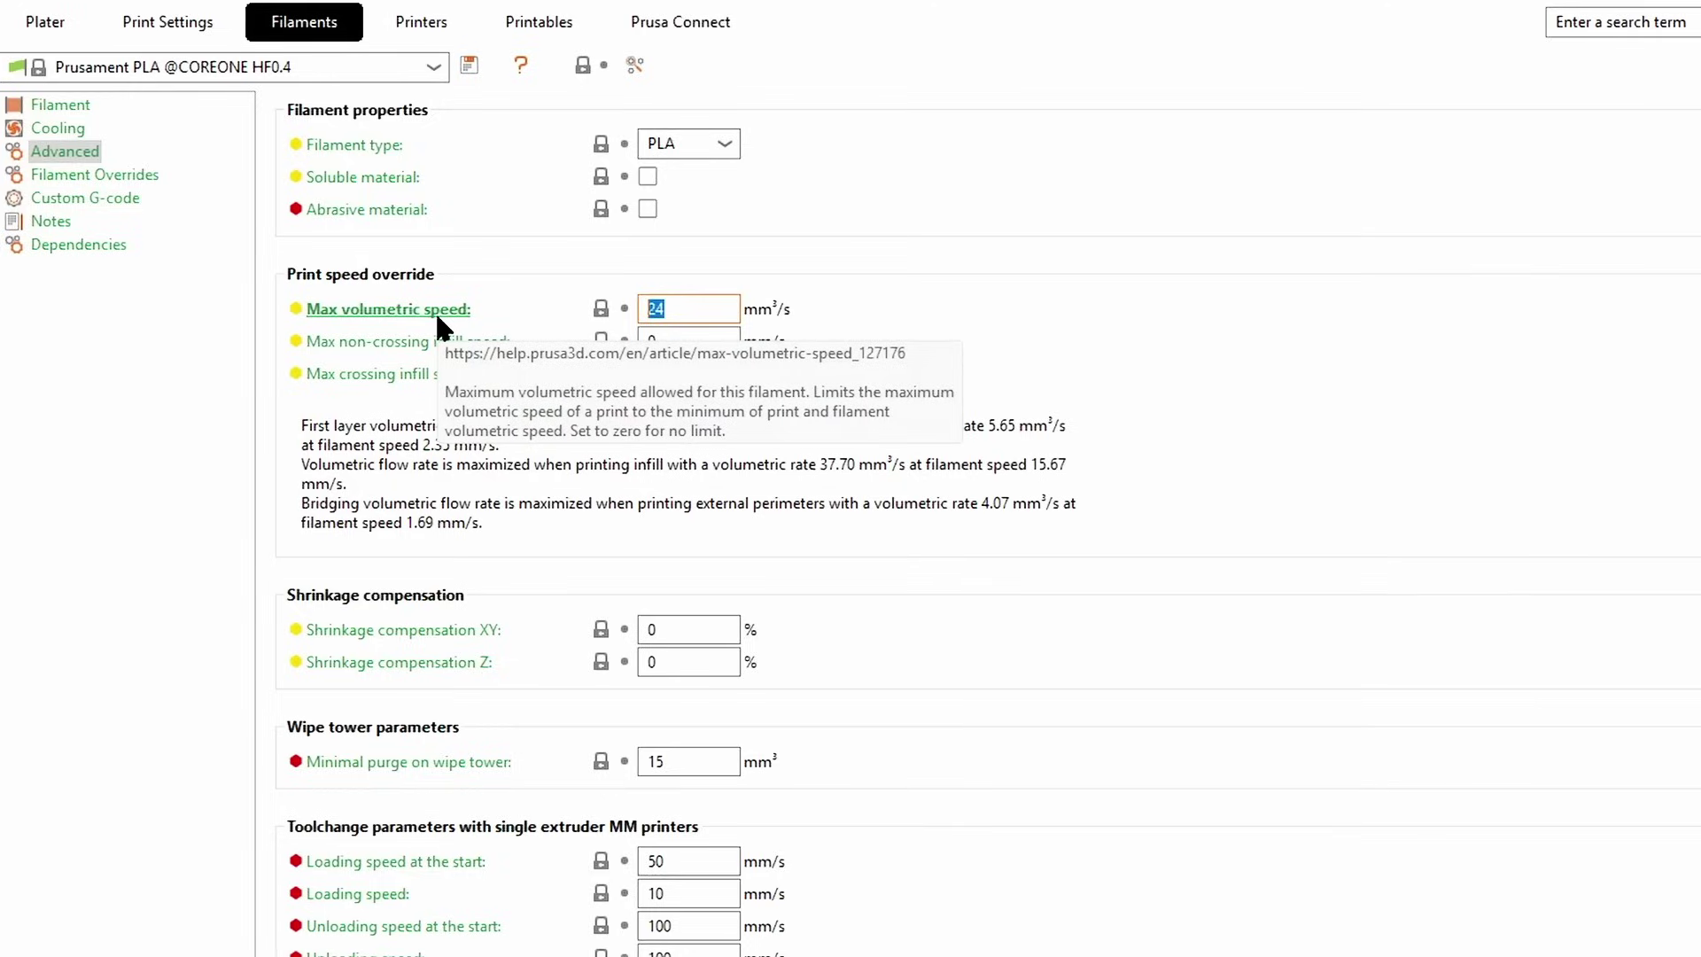
{"action": "left_click", "coordinate": [700, 309]}
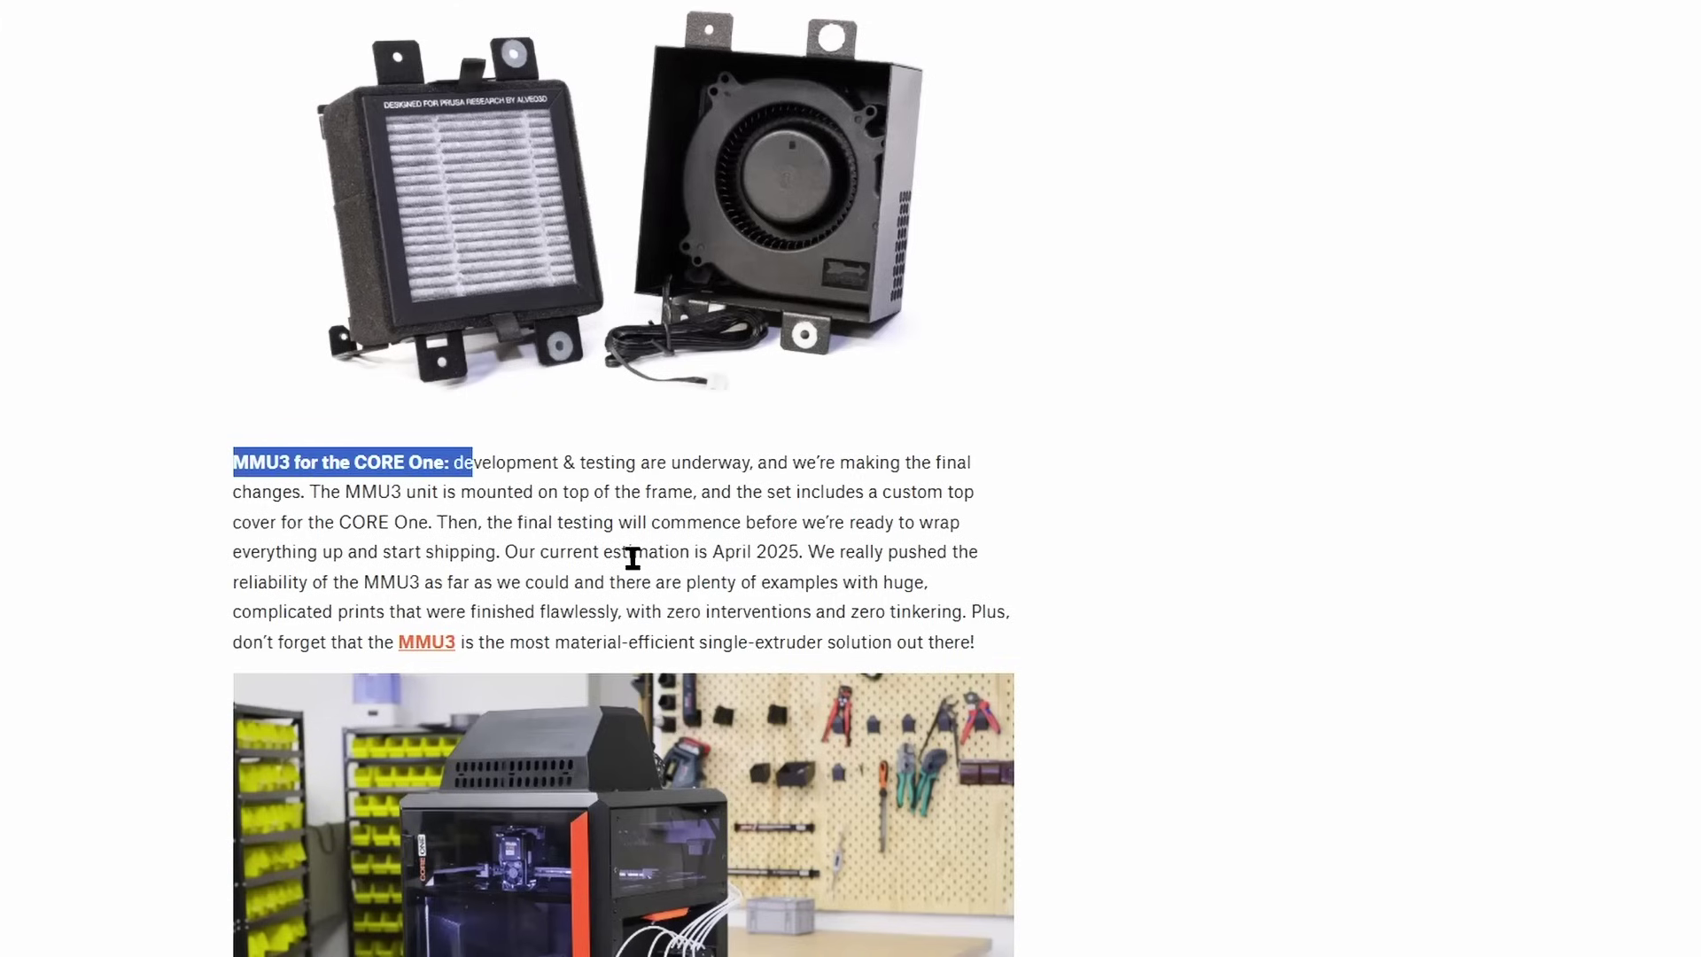
Read the Prusa blog section on the MMU3 for the CORE One, including the early prototype with integrated spool holder.
{"action": "scroll", "coordinate": [633, 558], "scroll_direction": "down", "scroll_amount": 4}
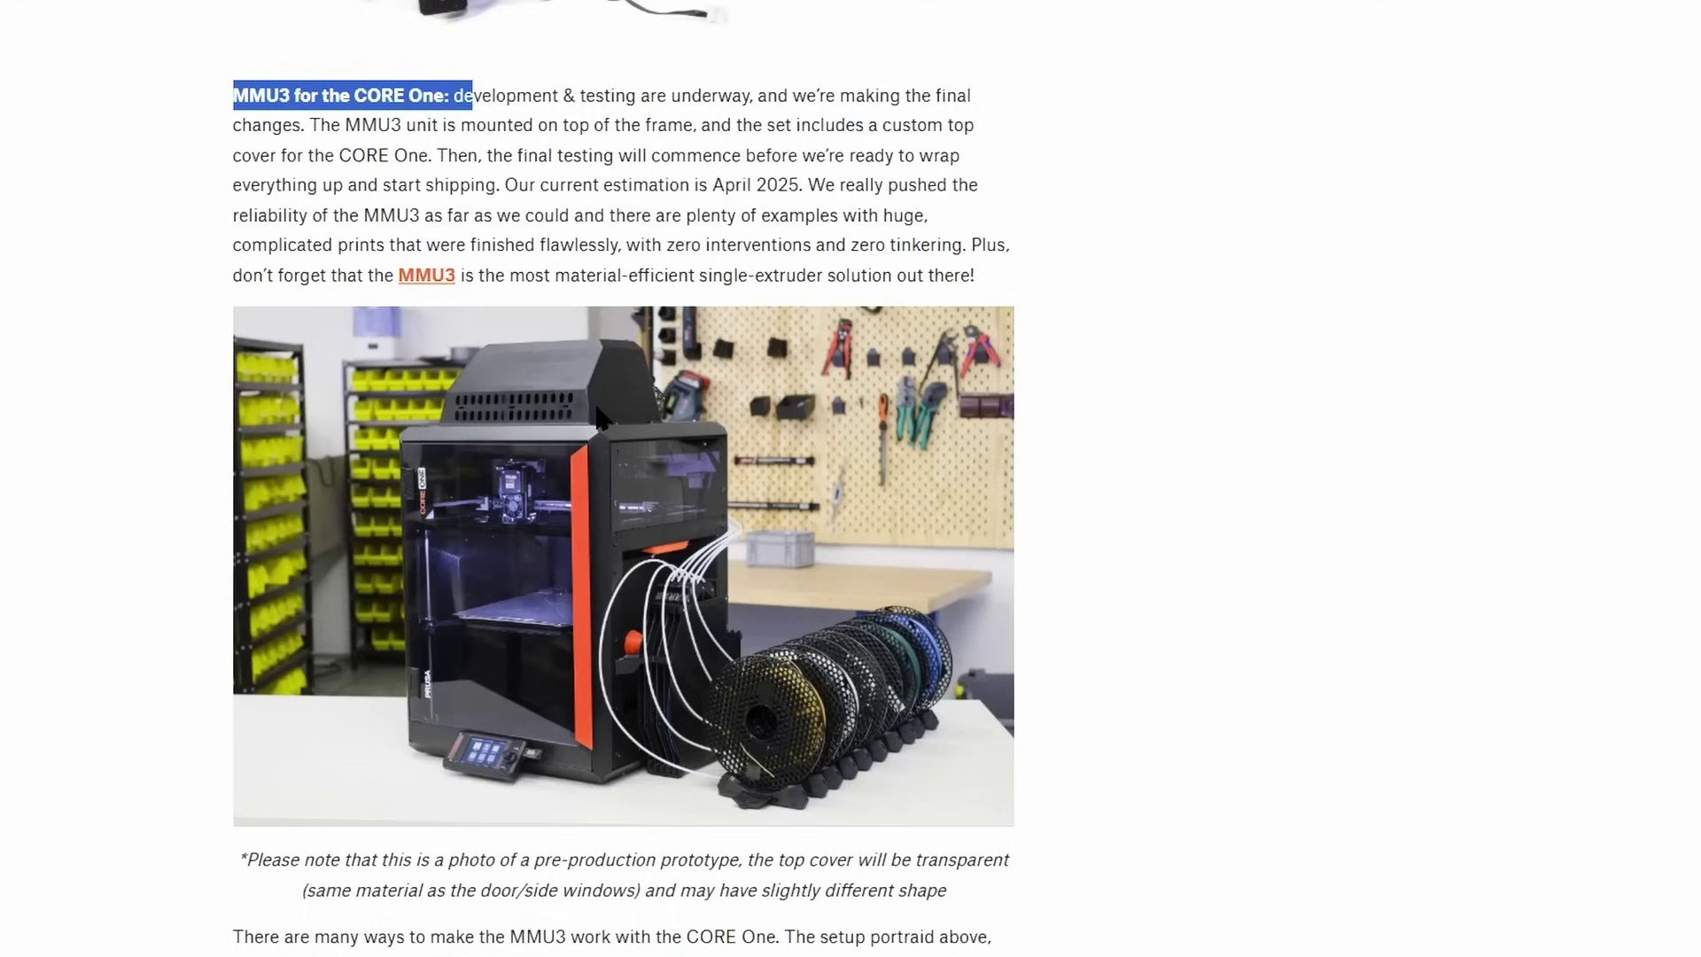
{"action": "scroll", "coordinate": [645, 408], "scroll_direction": "down", "scroll_amount": 12}
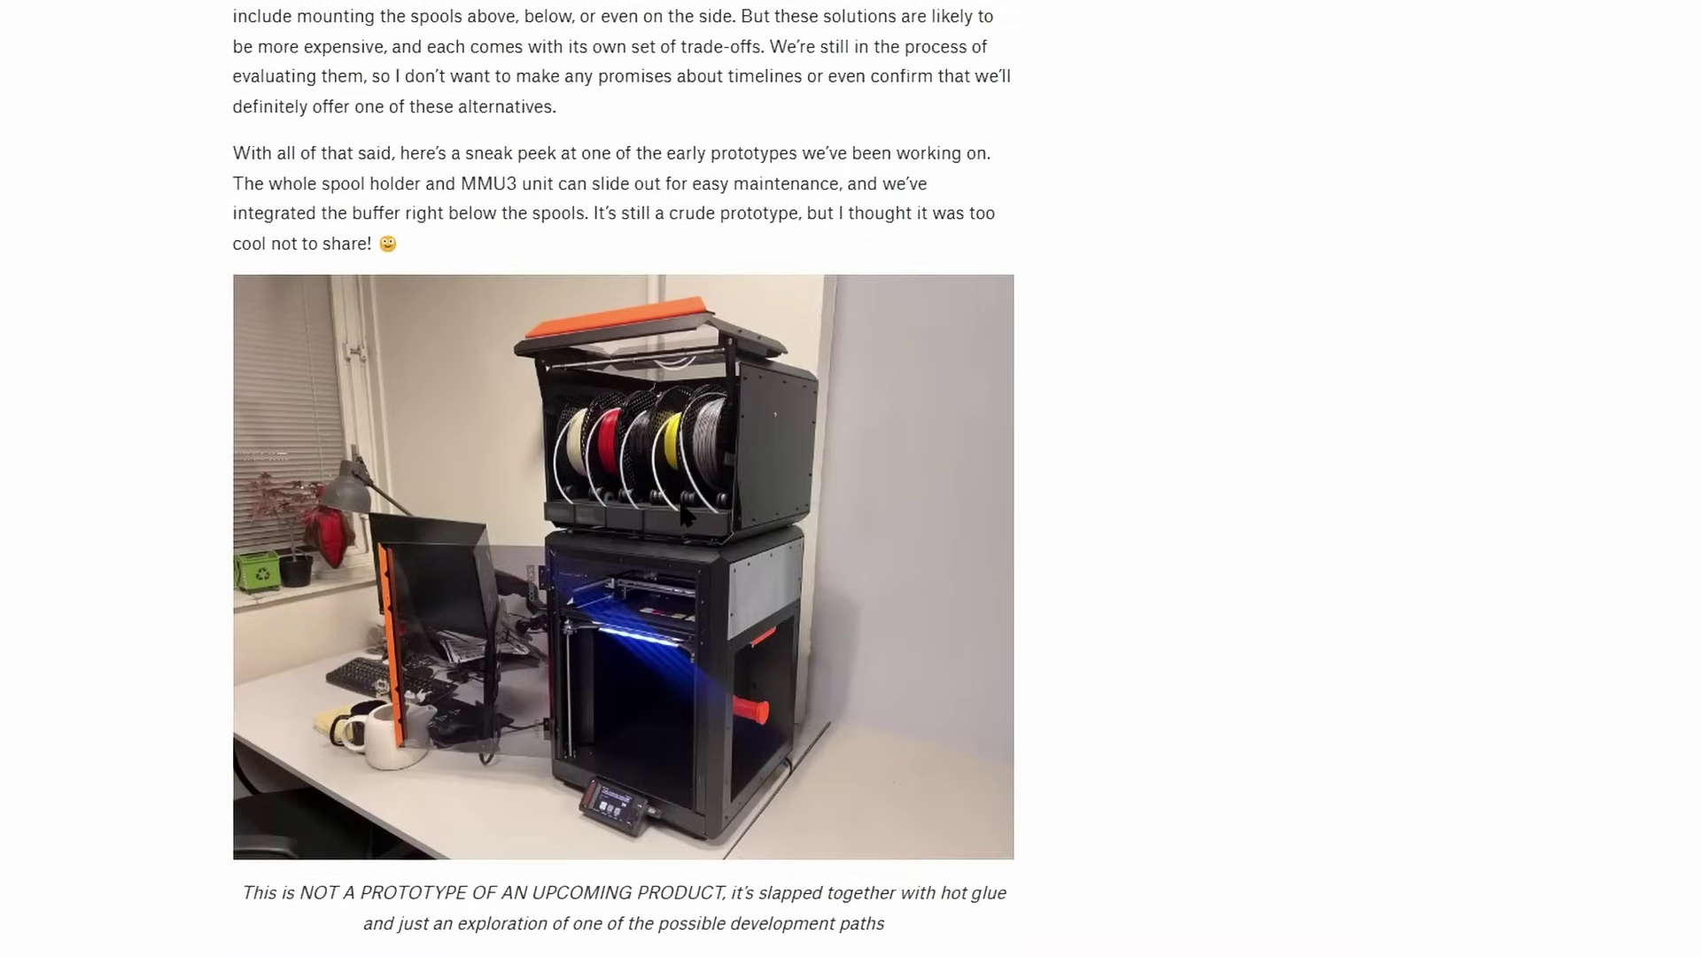
{"action": "left_click_drag", "start_coordinate": [240, 162], "coordinate": [939, 202]}
{"action": "scroll", "coordinate": [806, 580], "scroll_direction": "down", "scroll_amount": 4}
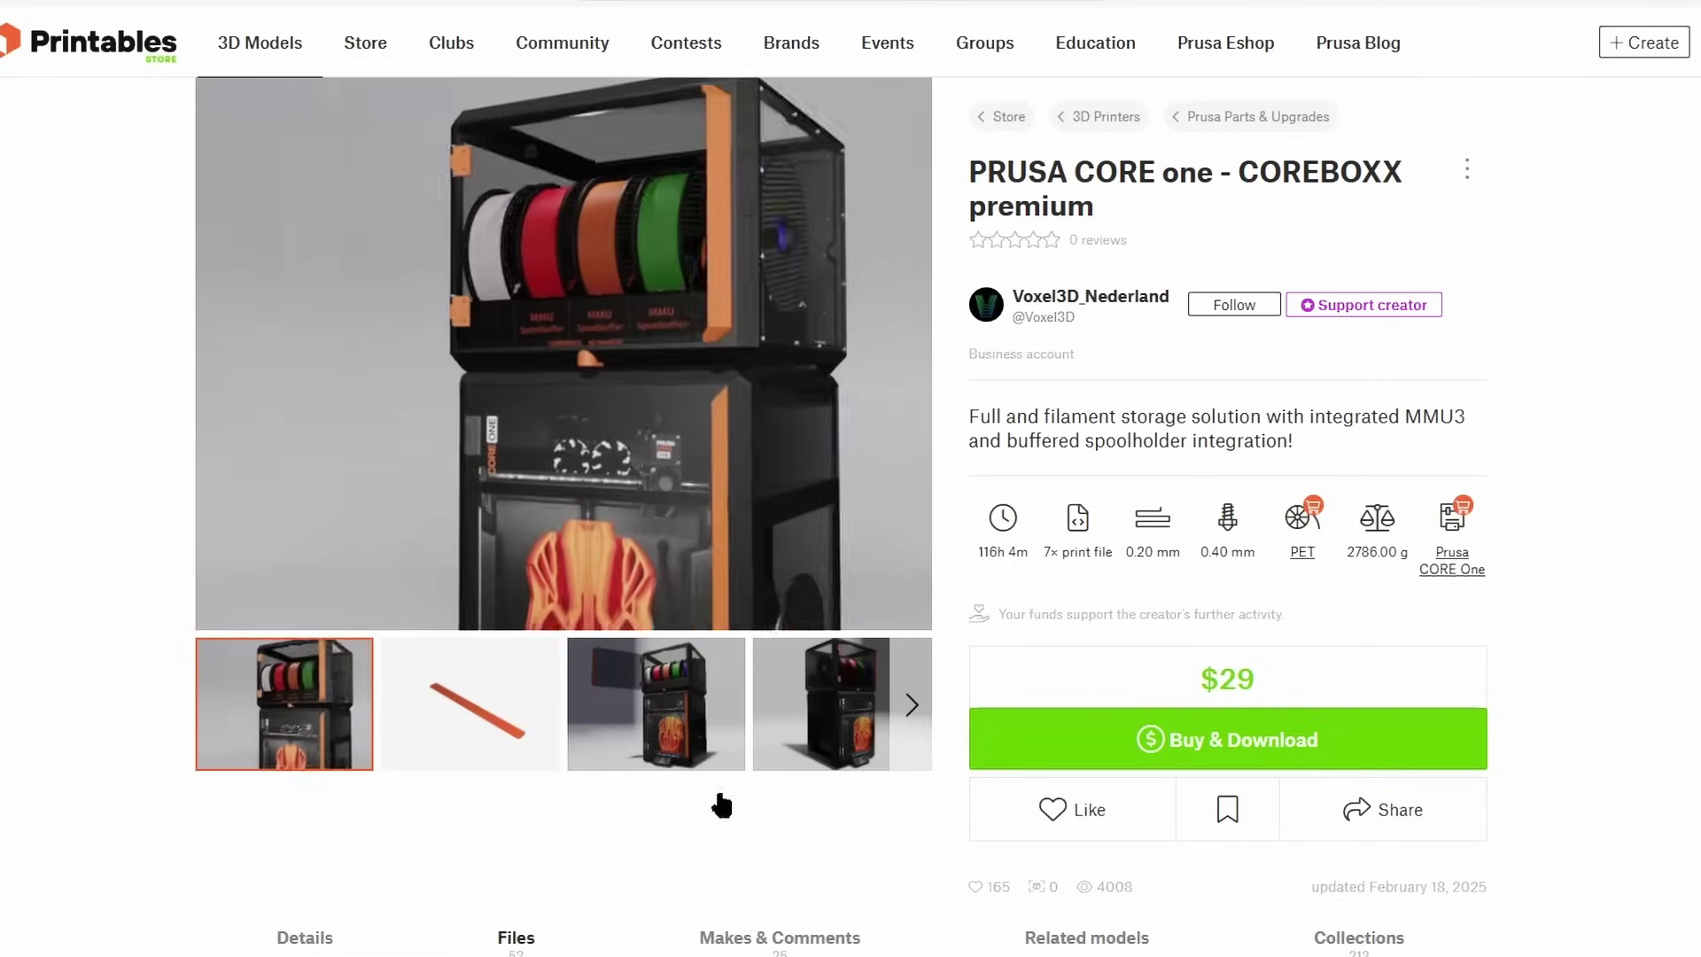
View alternate photos of the COREBOXX premium model on Printables and read its description and printing instructions.
{"action": "left_click", "coordinate": [667, 735]}
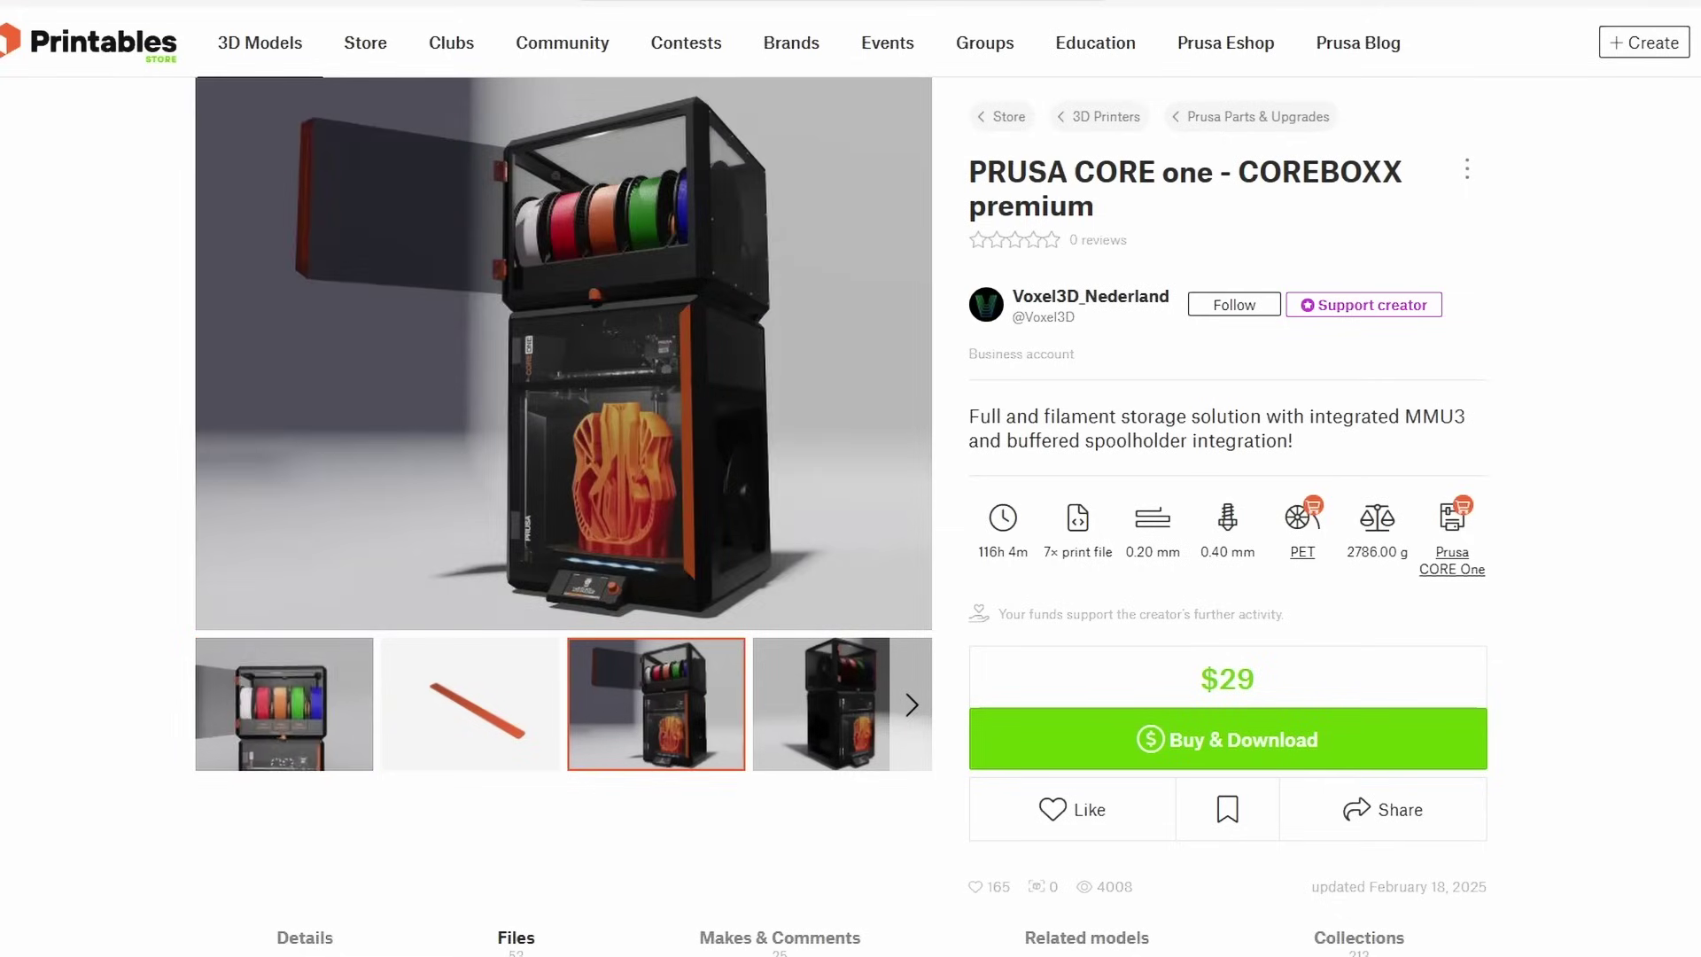
{"action": "left_click", "coordinate": [821, 704]}
{"action": "scroll", "coordinate": [815, 725], "scroll_direction": "down", "scroll_amount": 5}
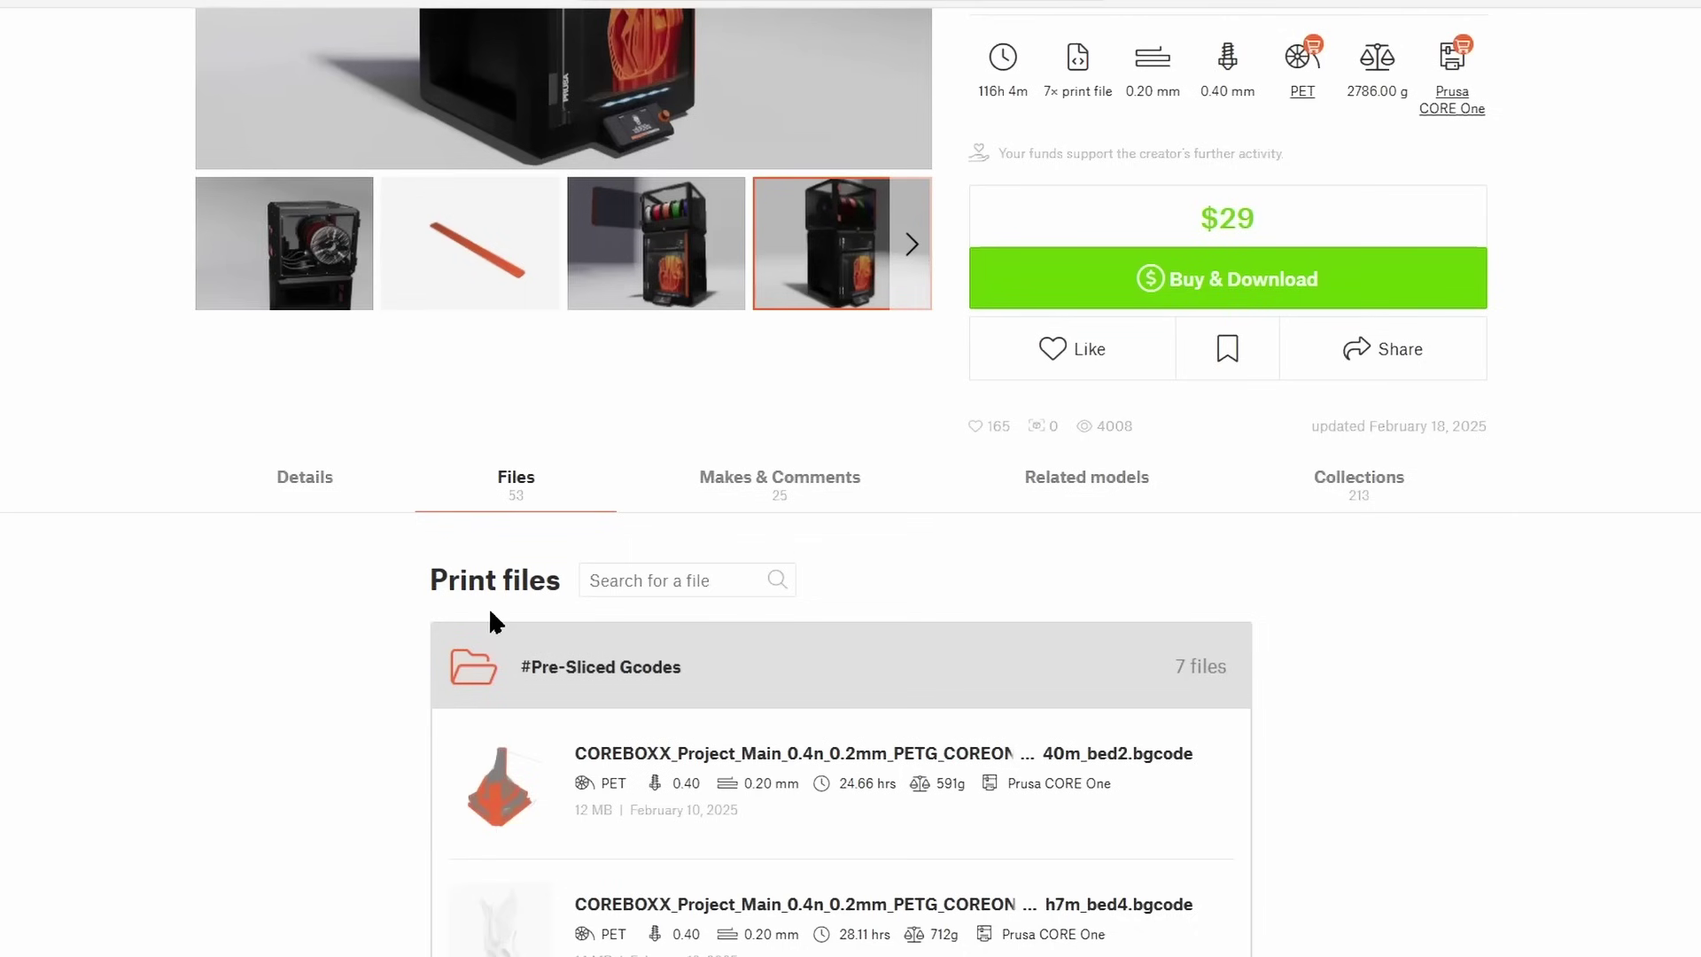
{"action": "left_click", "coordinate": [299, 479]}
{"action": "scroll", "coordinate": [827, 603], "scroll_direction": "down", "scroll_amount": 5}
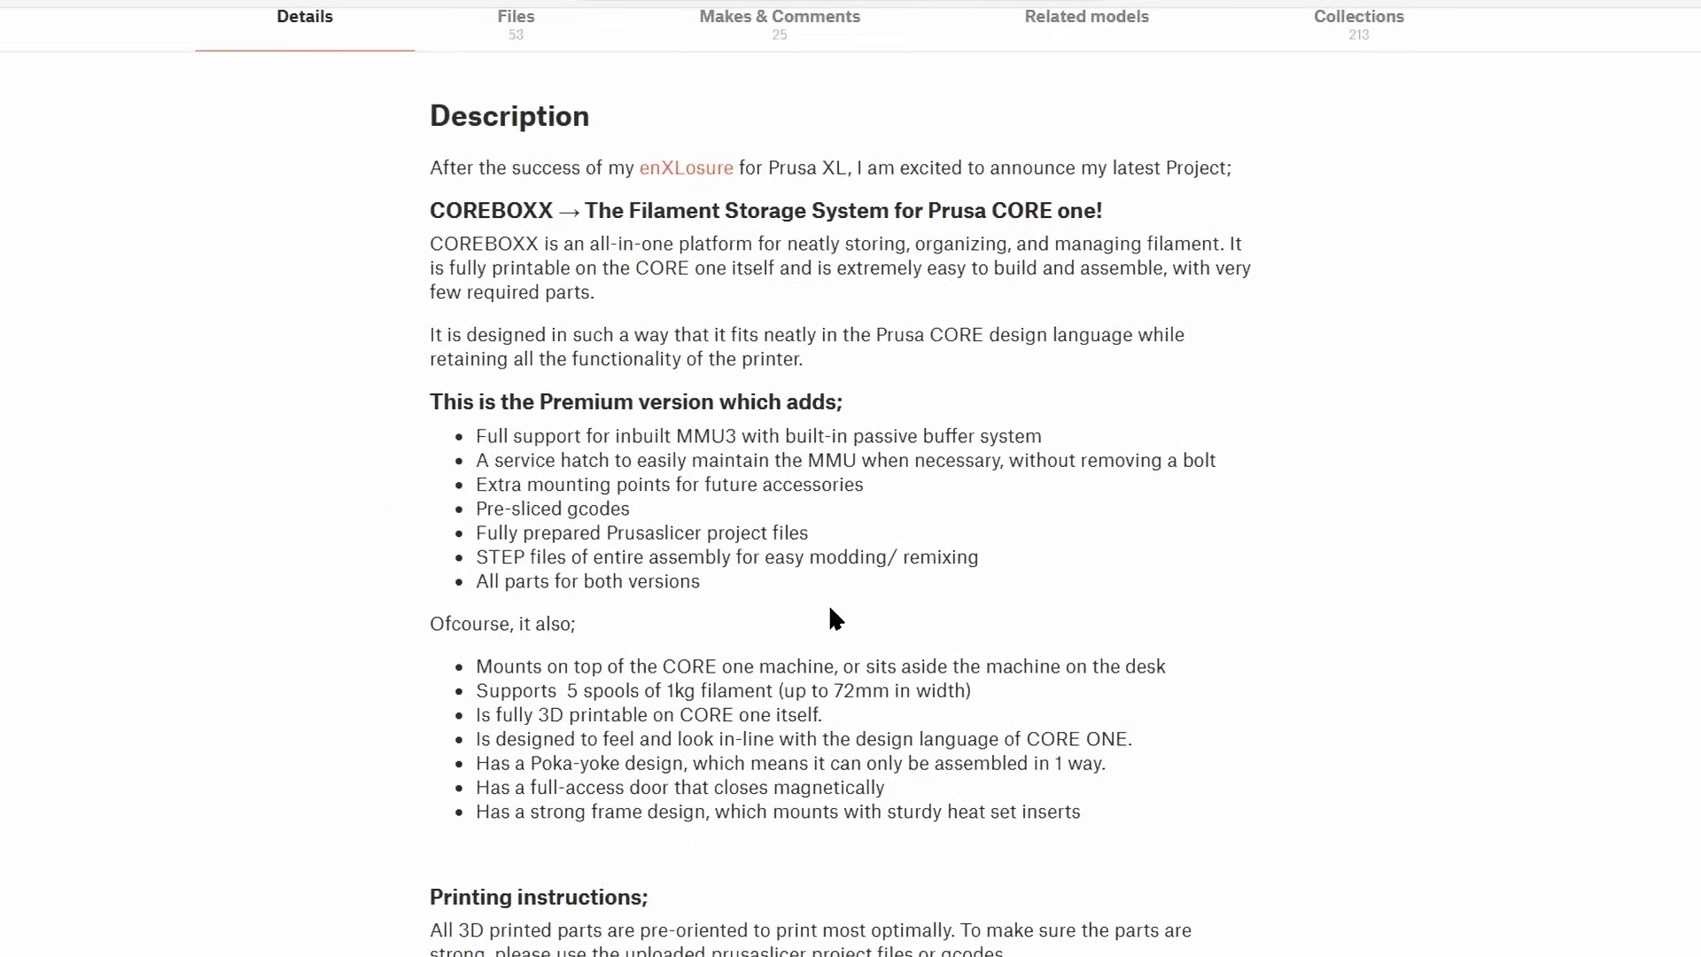
{"action": "scroll", "coordinate": [831, 610], "scroll_direction": "down", "scroll_amount": 8}
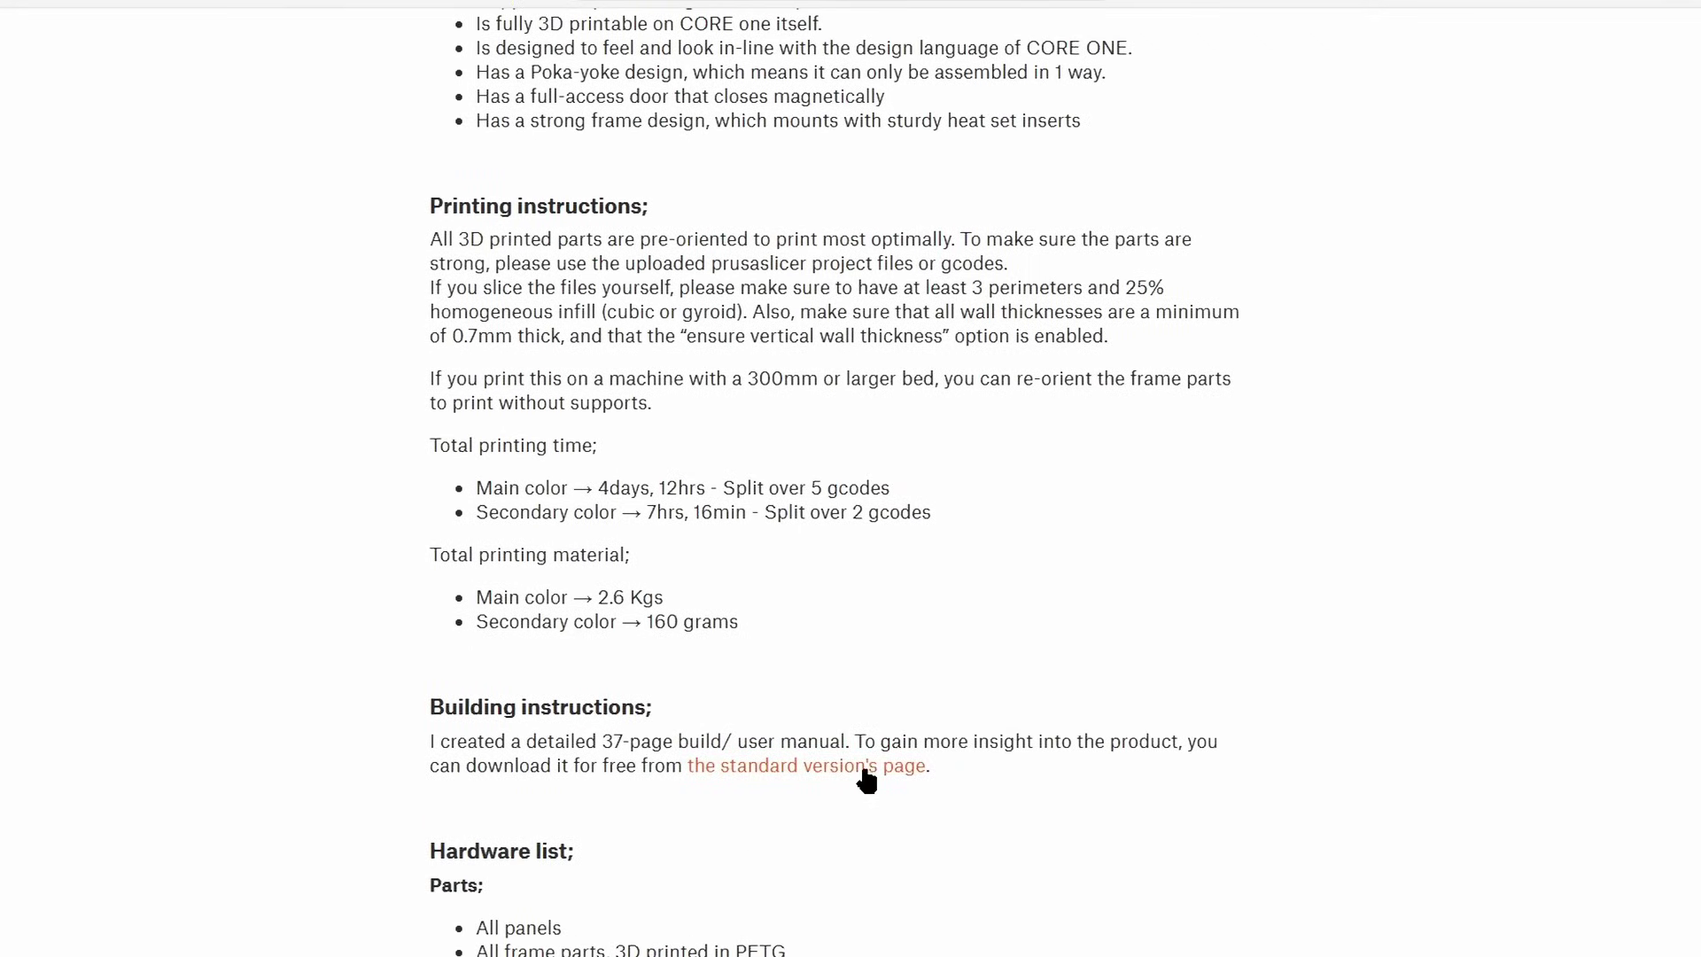
Open the standard COREBOXX version's page and read its features, hardware list and hardware kit details.
{"action": "scroll", "coordinate": [866, 779], "scroll_direction": "down", "scroll_amount": 5}
{"action": "left_click", "coordinate": [820, 305]}
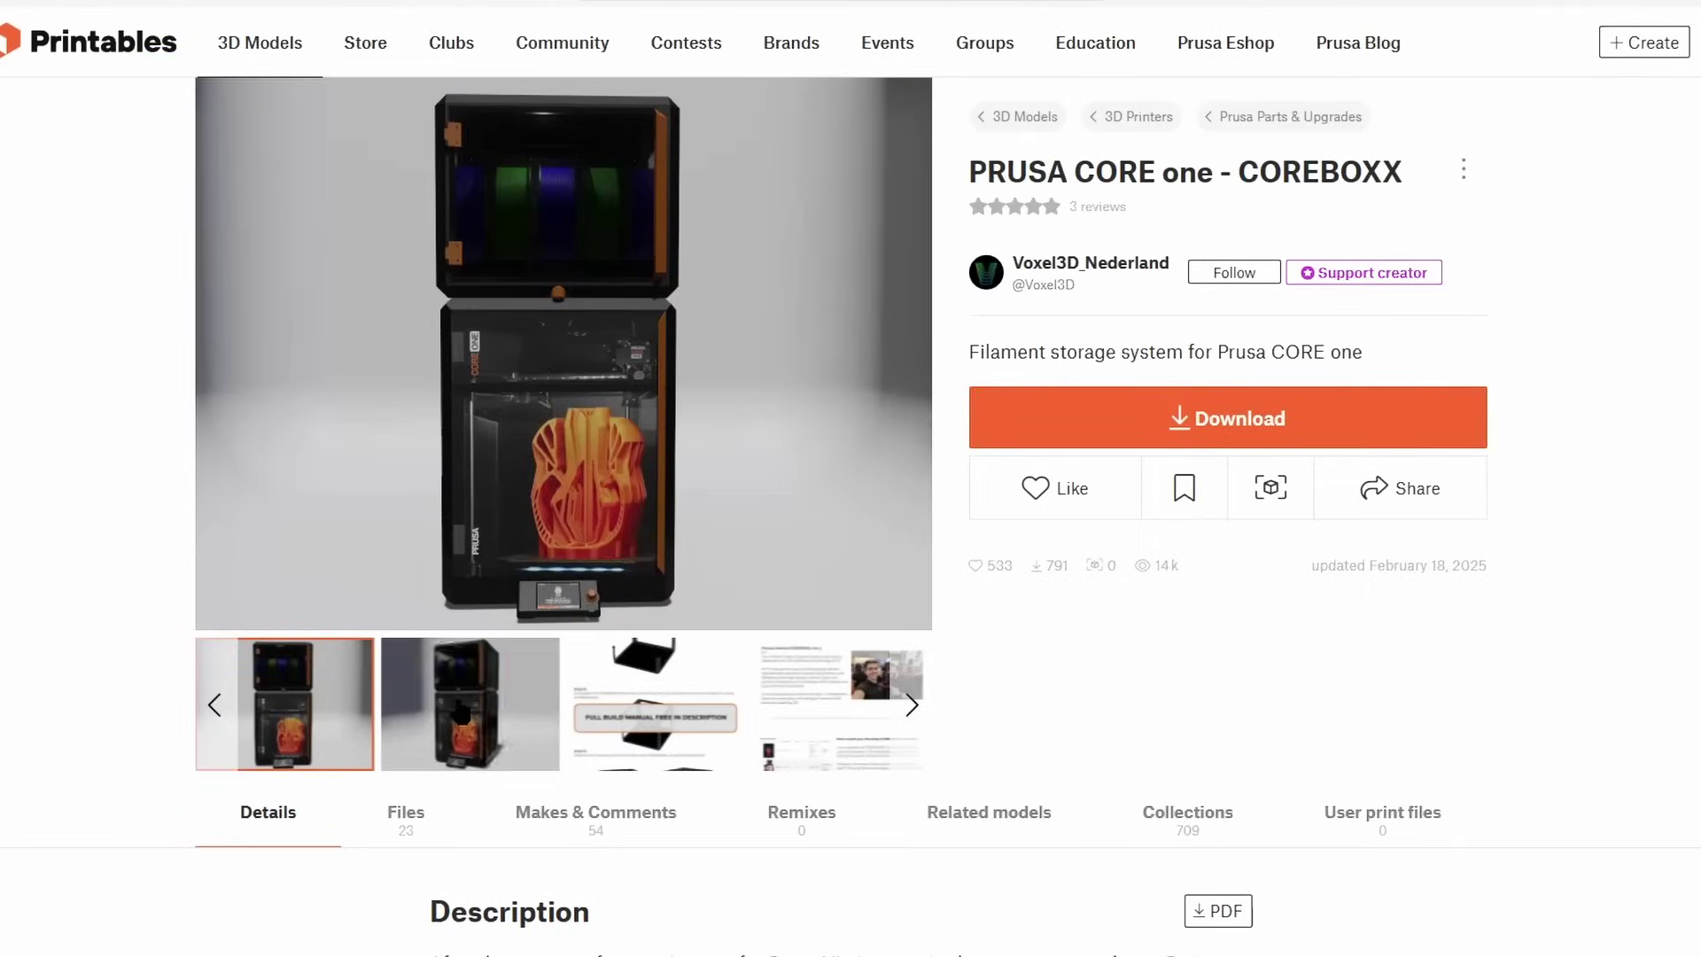
{"action": "scroll", "coordinate": [671, 709], "scroll_direction": "down", "scroll_amount": 10}
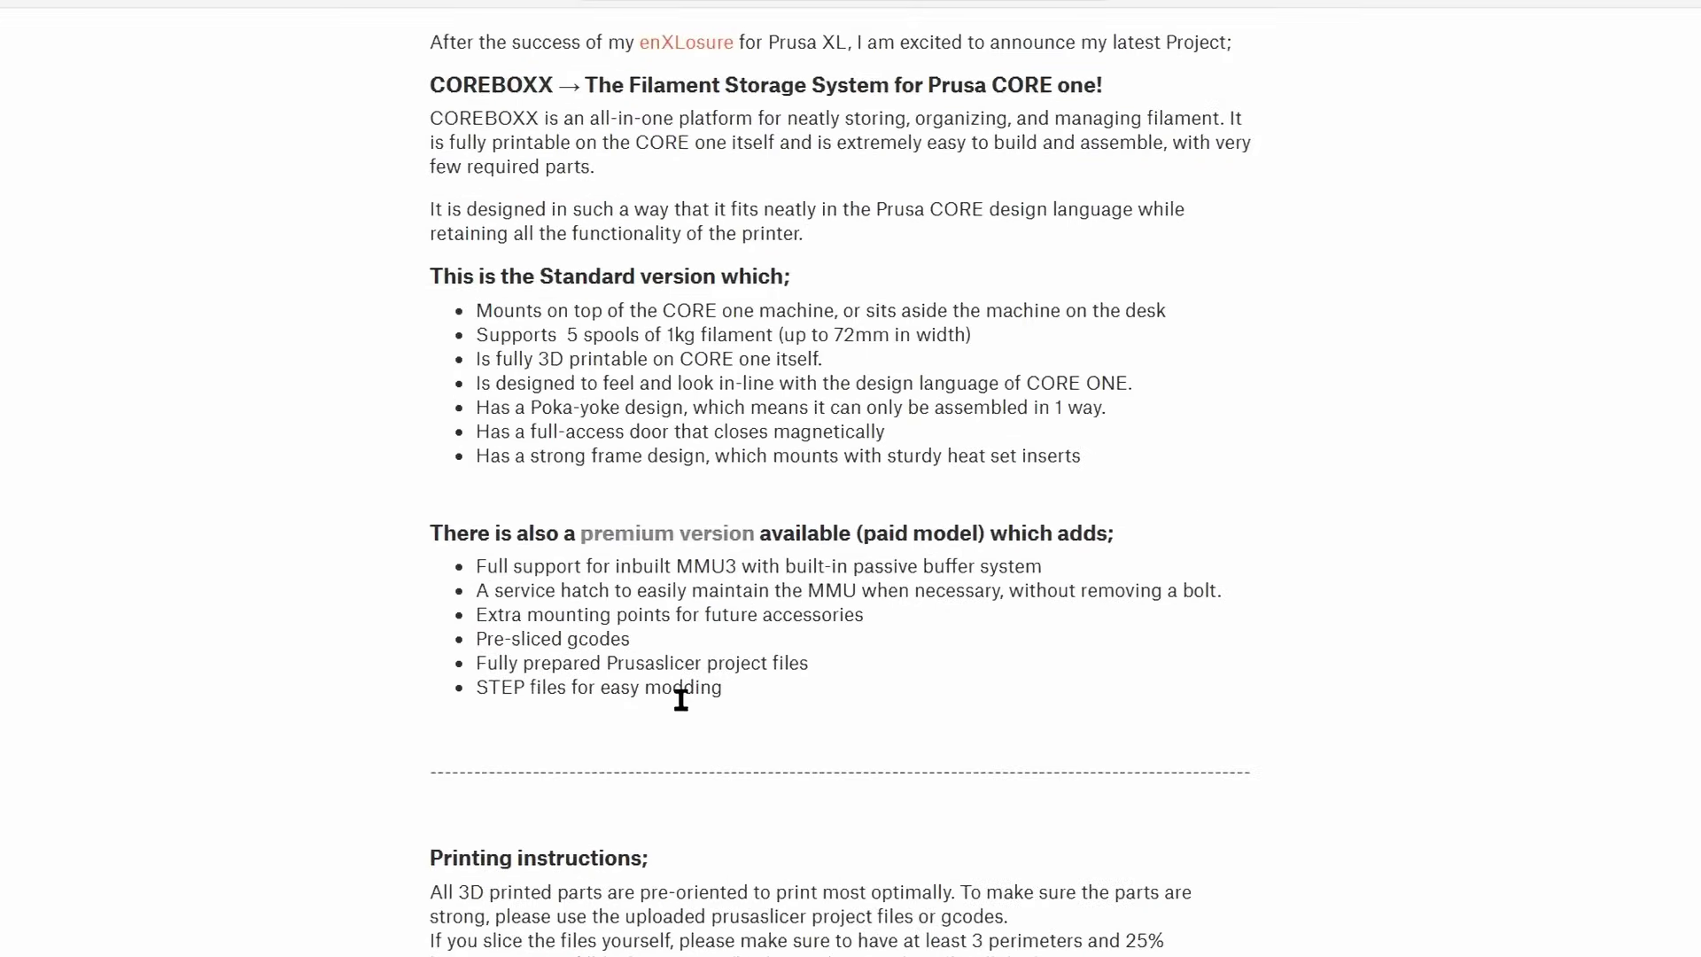
{"action": "scroll", "coordinate": [681, 696], "scroll_direction": "down", "scroll_amount": 15}
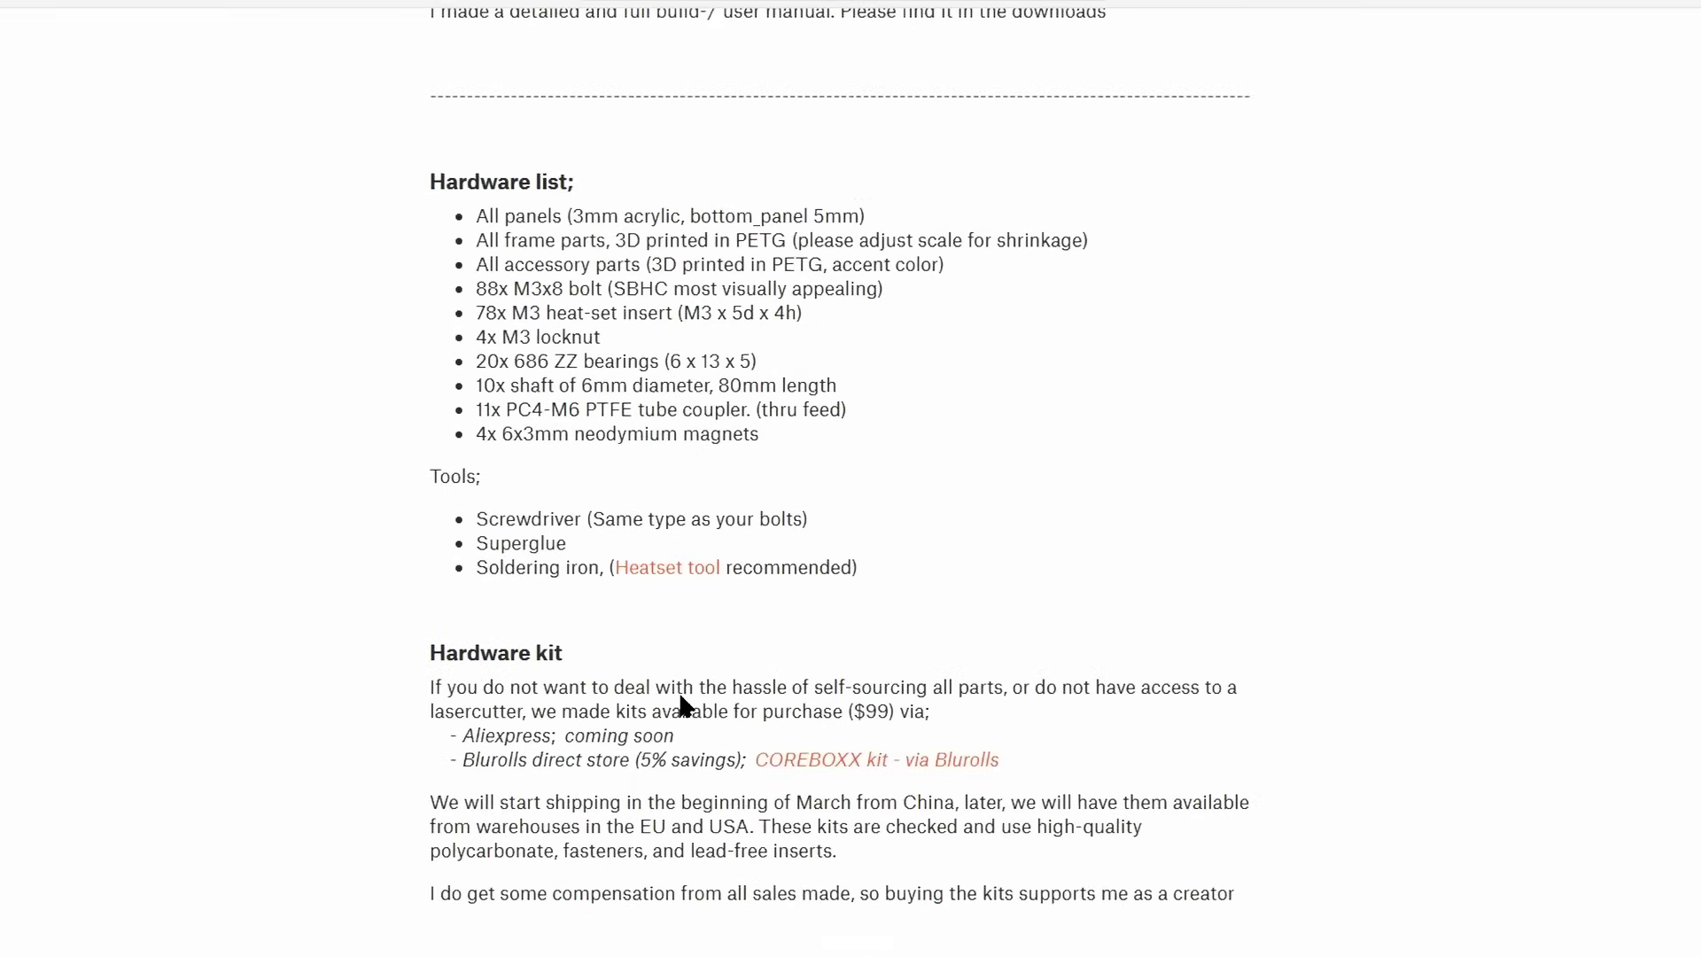
{"action": "scroll", "coordinate": [680, 697], "scroll_direction": "down", "scroll_amount": 1}
{"action": "scroll", "coordinate": [688, 691], "scroll_direction": "down", "scroll_amount": 2}
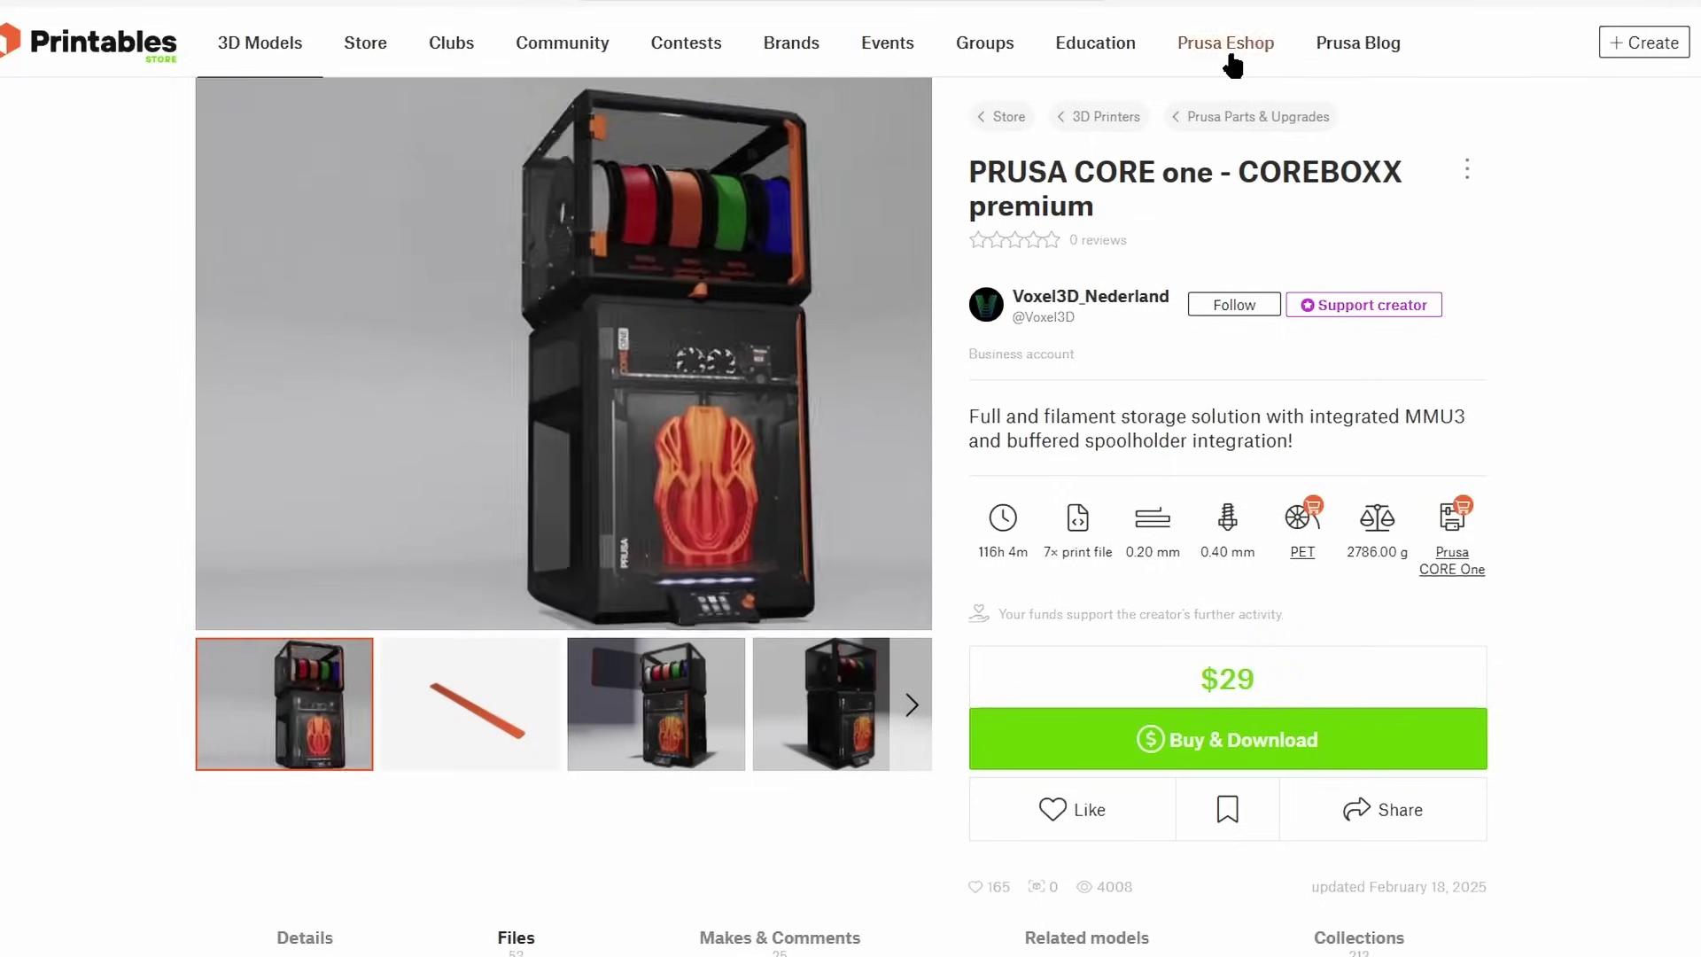
Return to the COREBOXX premium model, view its open-door and rear-side photos, and open its details.
{"action": "left_click", "coordinate": [667, 734]}
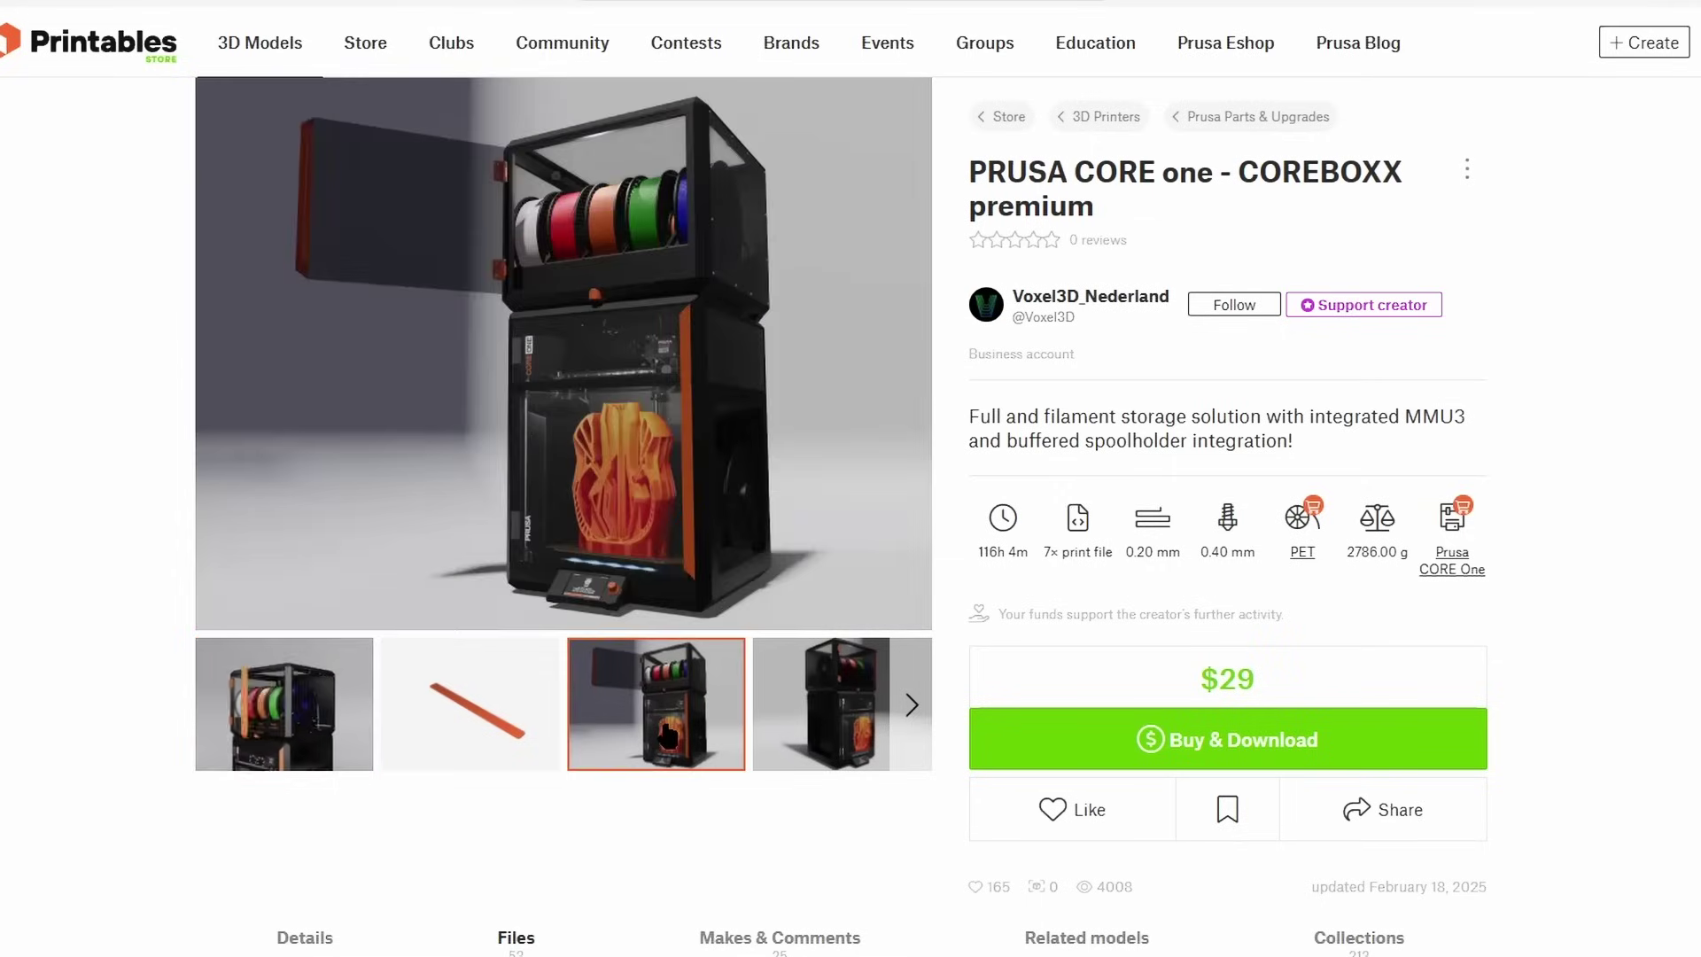
{"action": "left_click", "coordinate": [821, 704]}
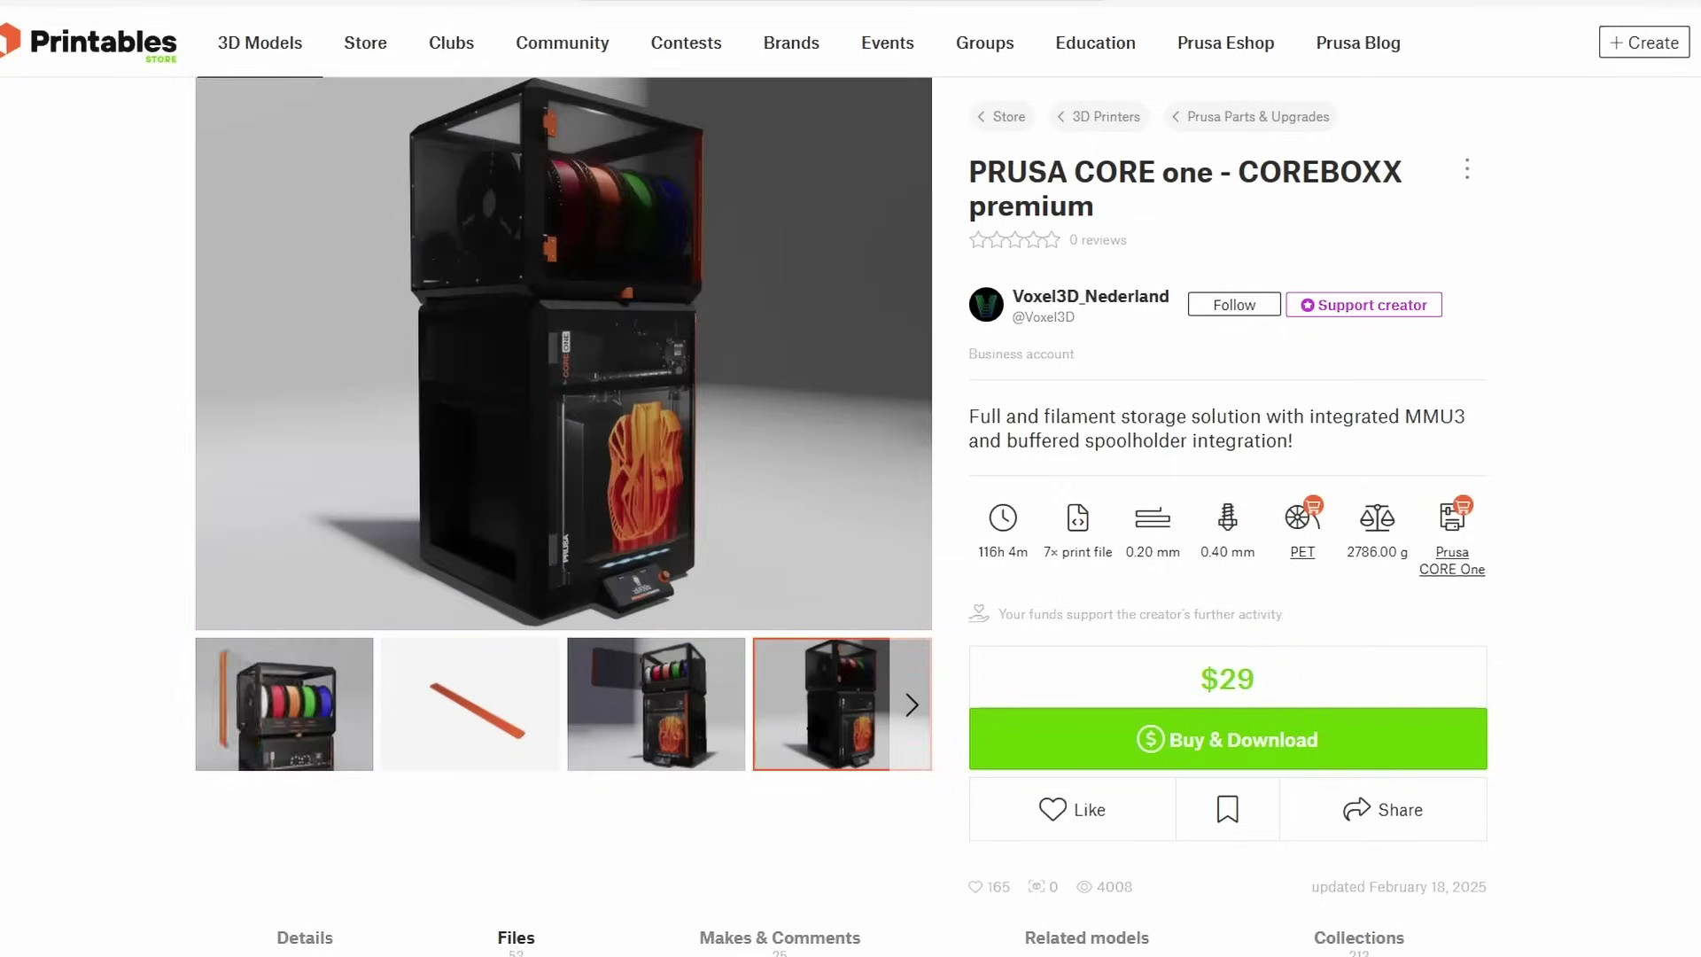
{"action": "scroll", "coordinate": [816, 724], "scroll_direction": "down", "scroll_amount": 5}
{"action": "left_click", "coordinate": [301, 478]}
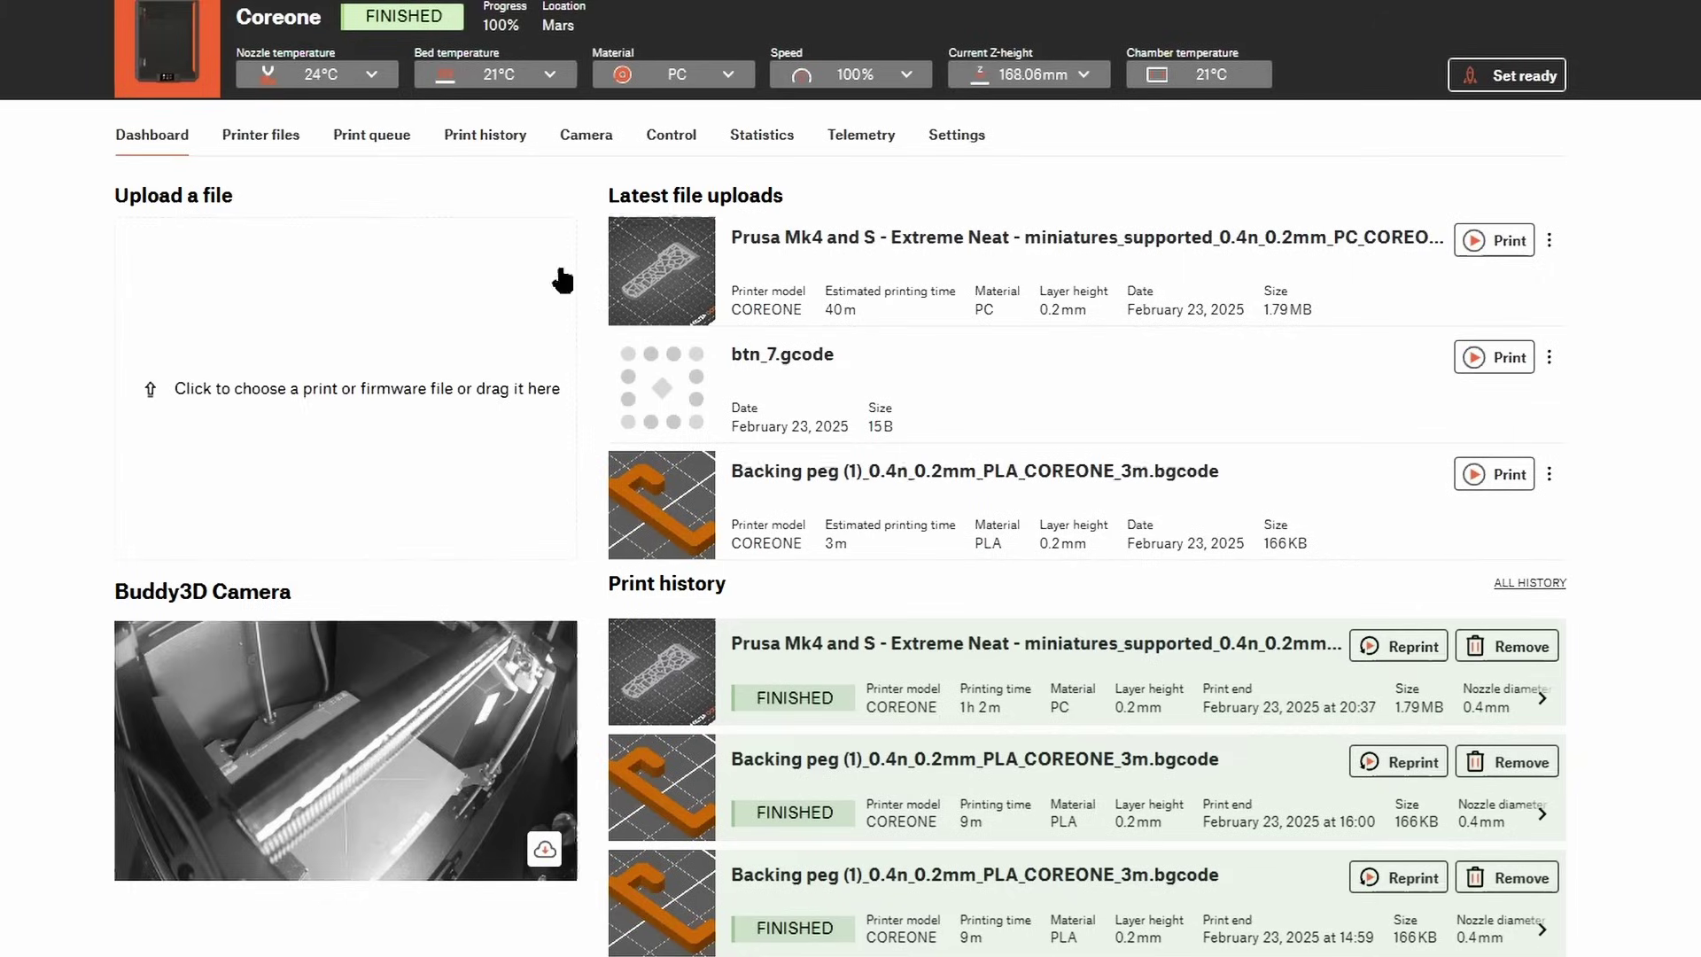
Switch to Prusa Connect and open the Coreone printer's Buddy3D Camera view.
{"action": "left_click", "coordinate": [586, 138]}
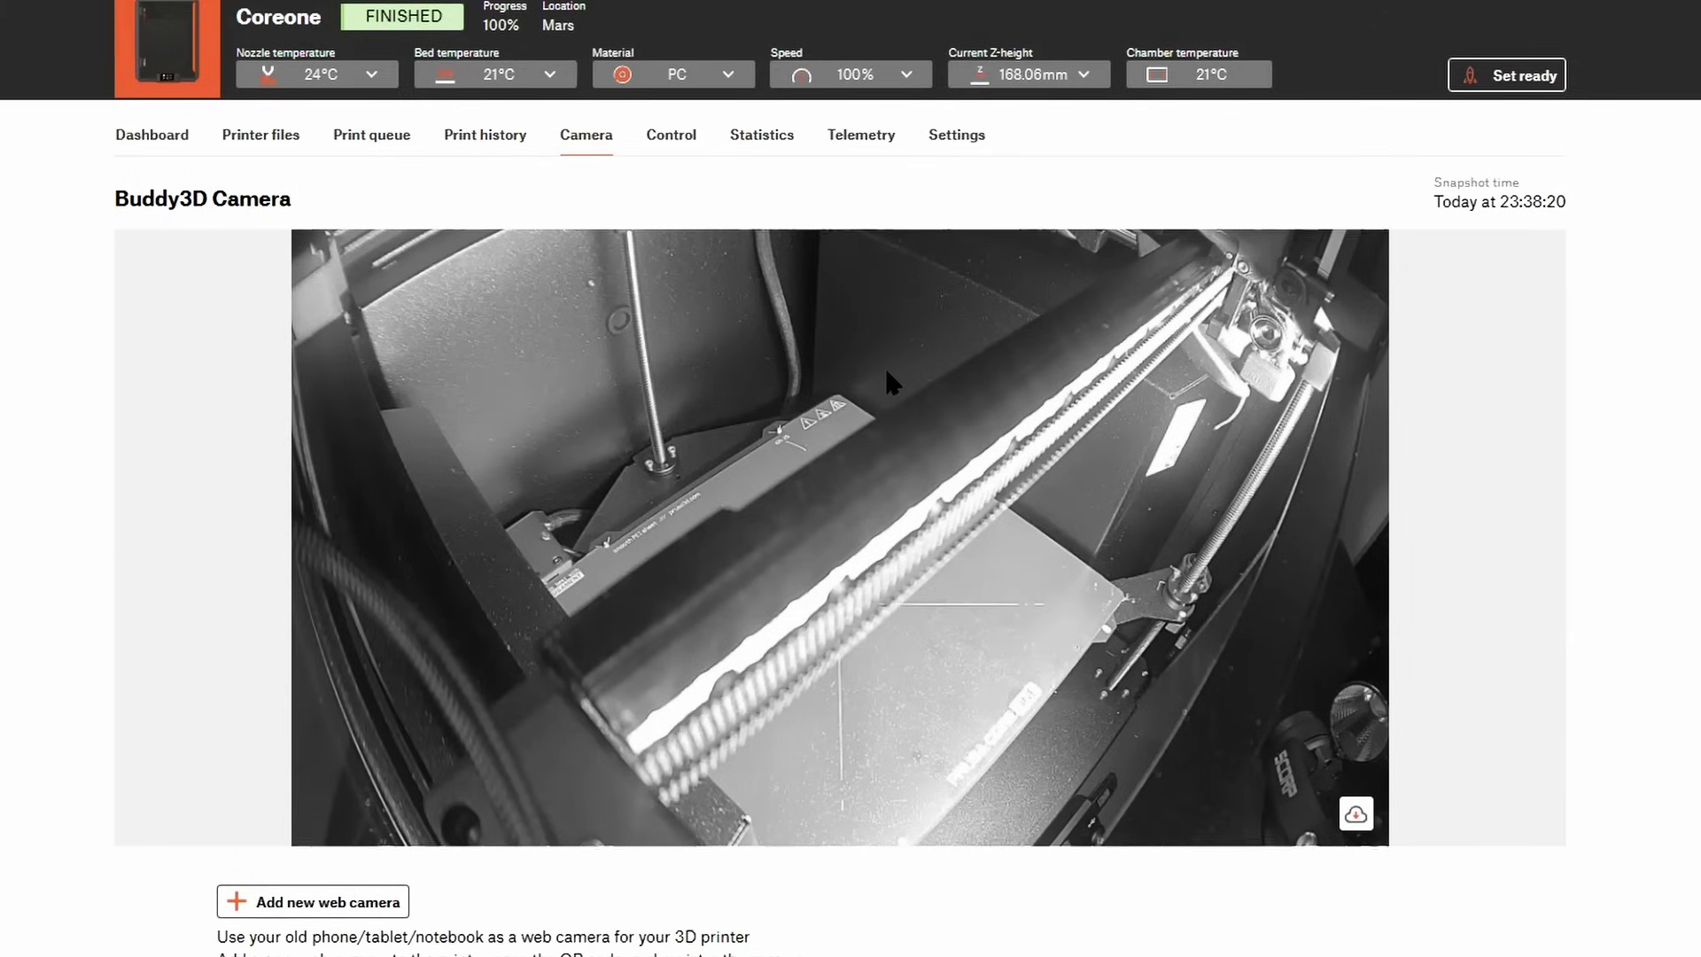